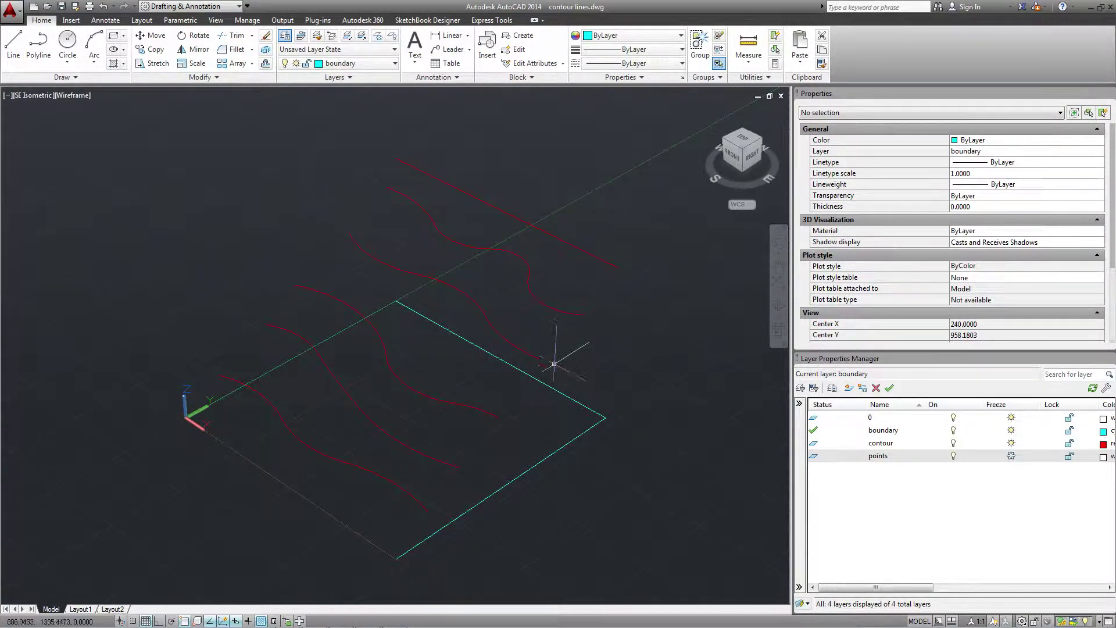
Orbit the red contours and cyan boundary into a tilted 3D perspective.
click(779, 305)
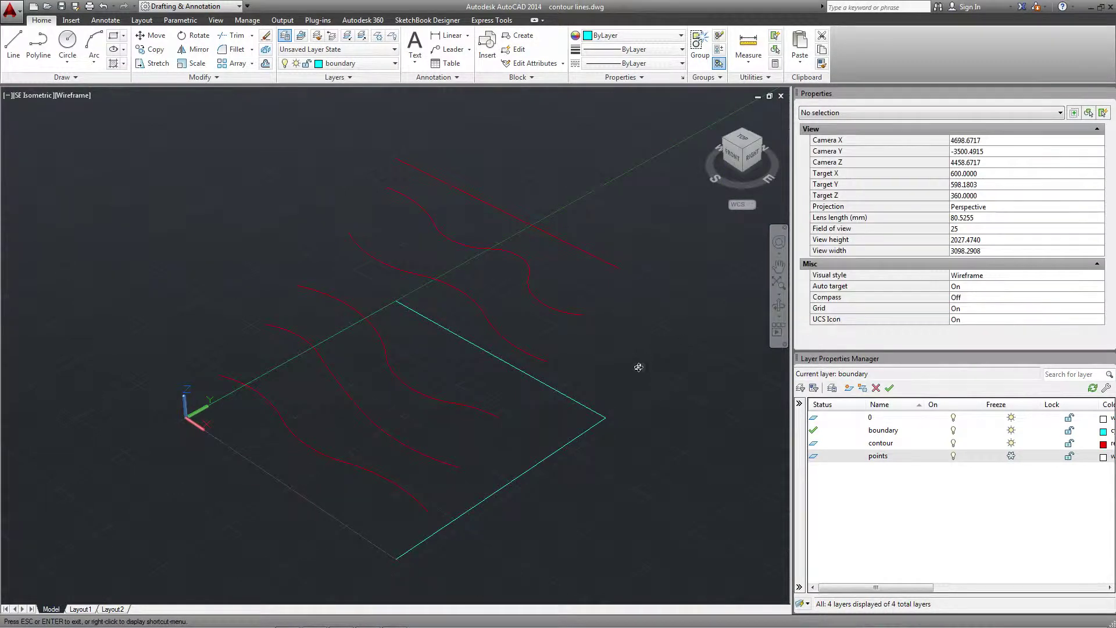
mouse_move(639, 369)
mouse_down()
mouse_move(598, 347)
mouse_move(577, 297)
mouse_move(651, 357)
mouse_up()
key(Escape)
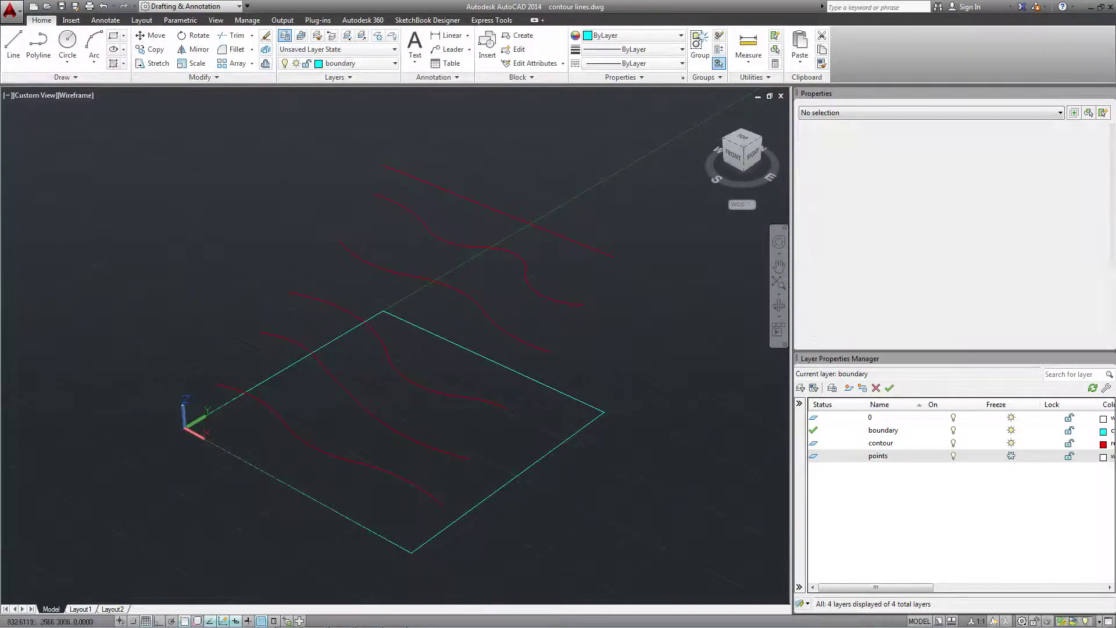
Inspect the cyan boundary polyline, then thaw the points layer.
click(578, 432)
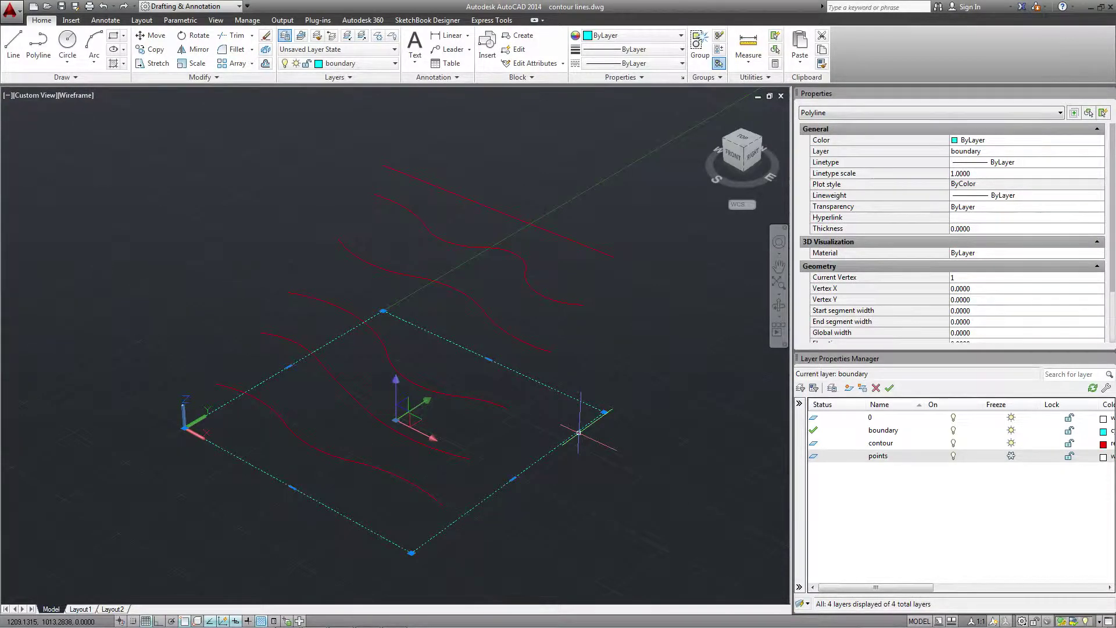
key(Escape)
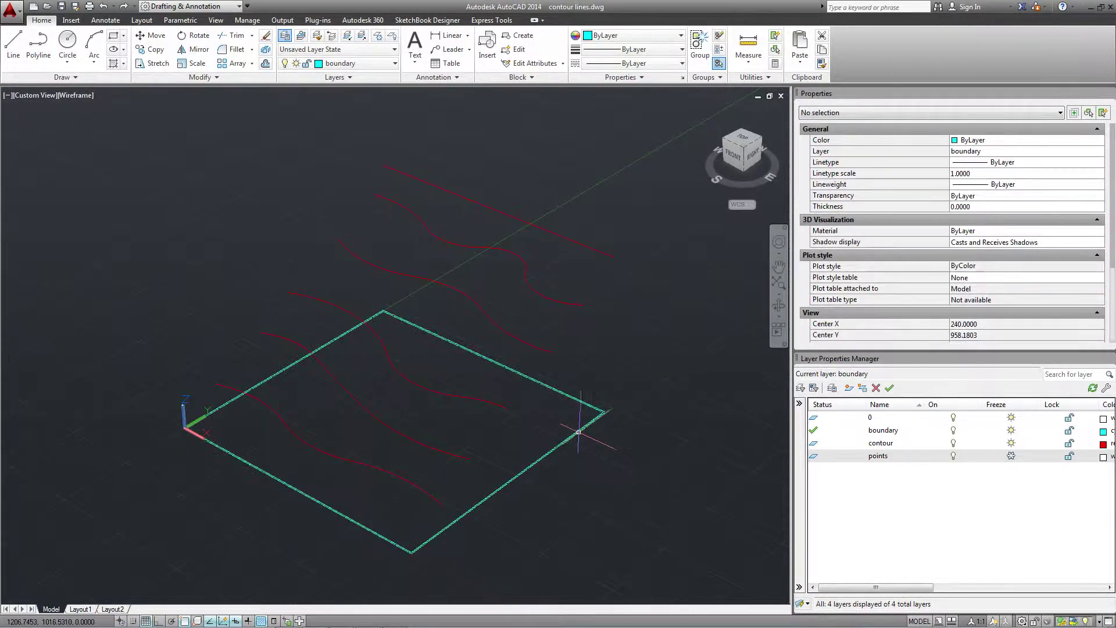
click(1009, 456)
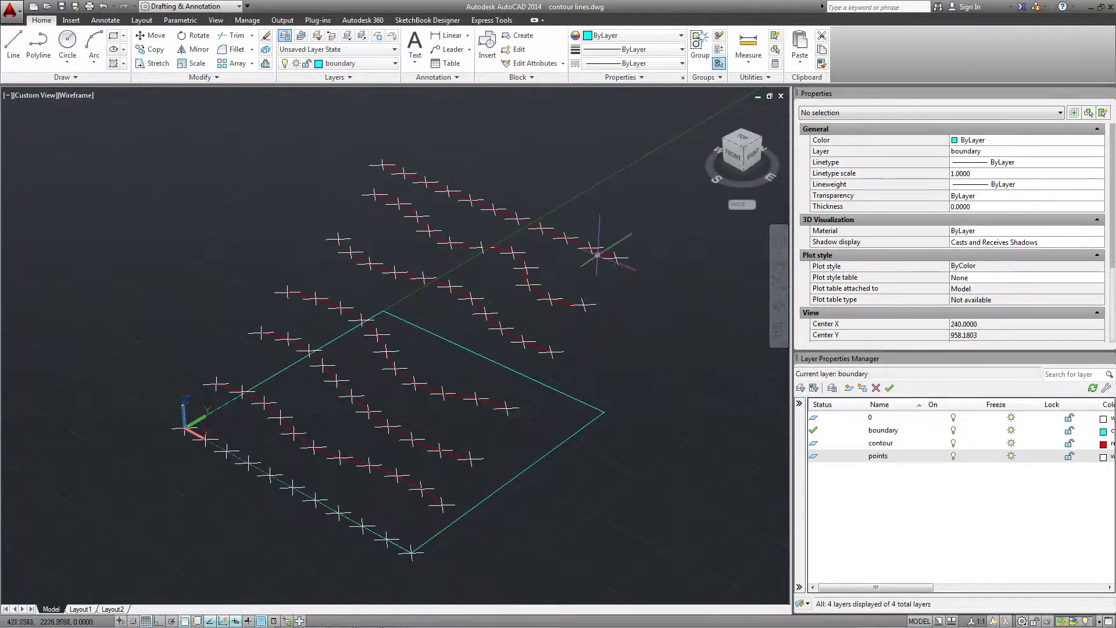
Select a red contour line to check its elevation, then clear the selection.
click(600, 253)
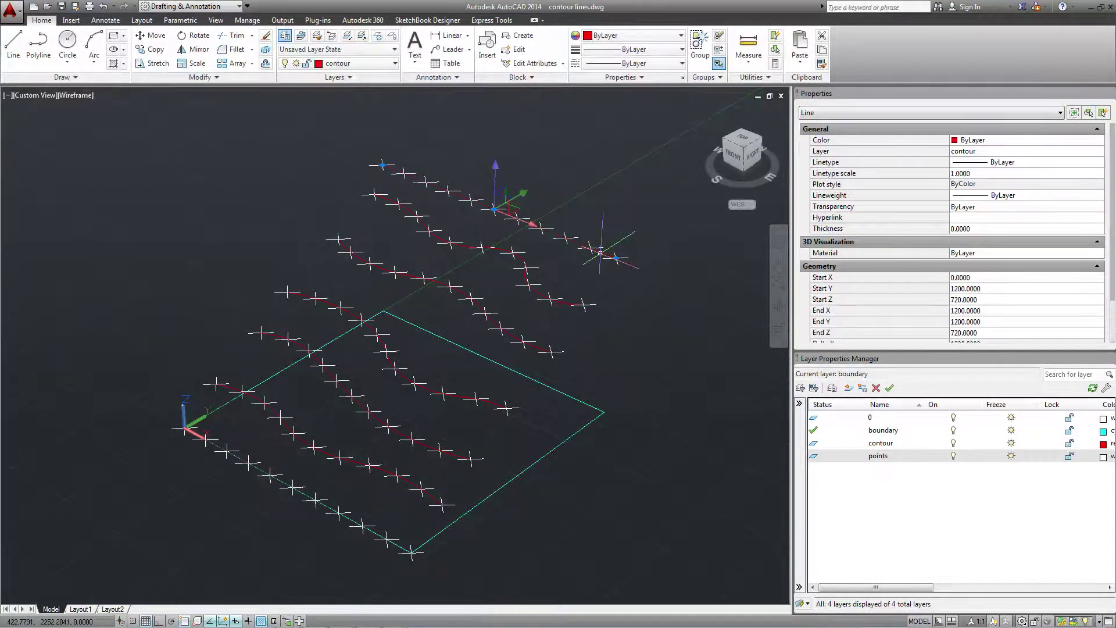
key(Escape)
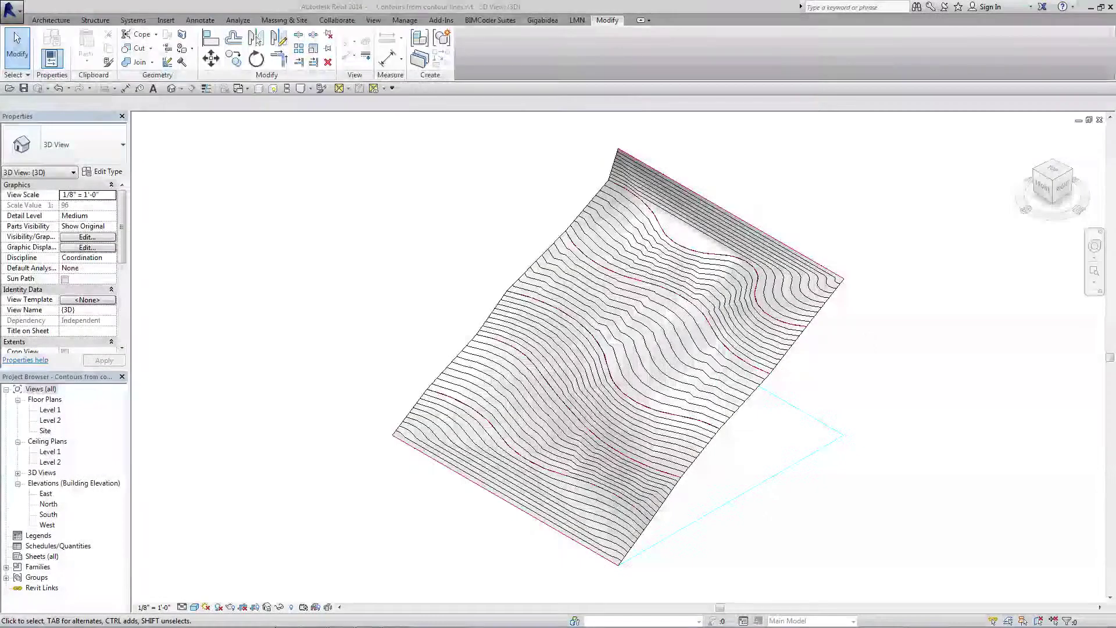
Delete the existing toposurface, then the imported contour lines.dwg instance.
click(667, 343)
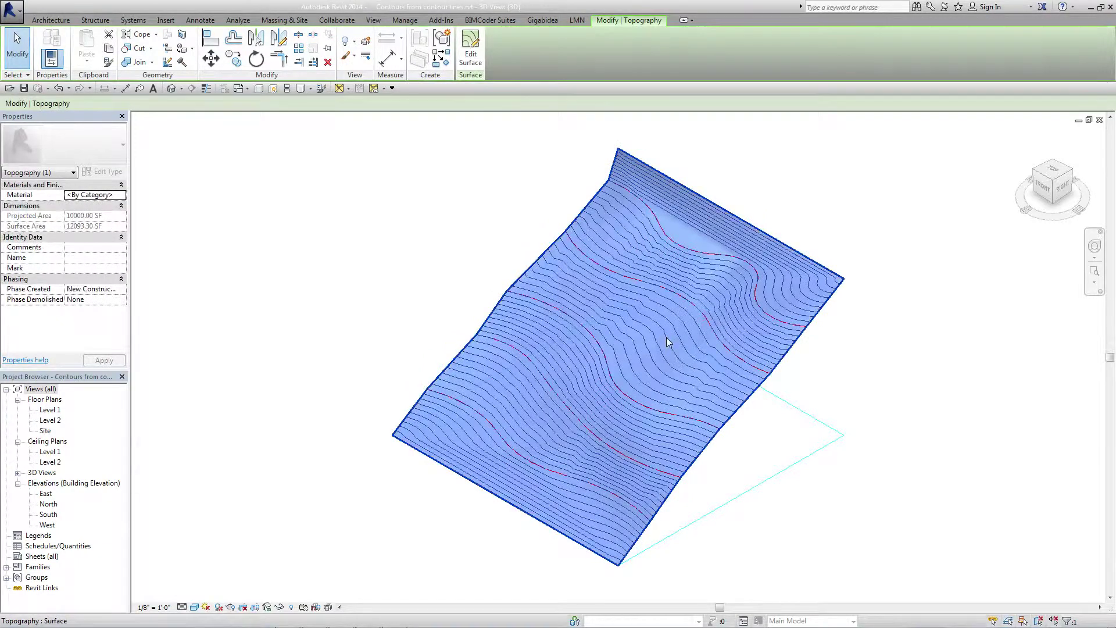
key(Delete)
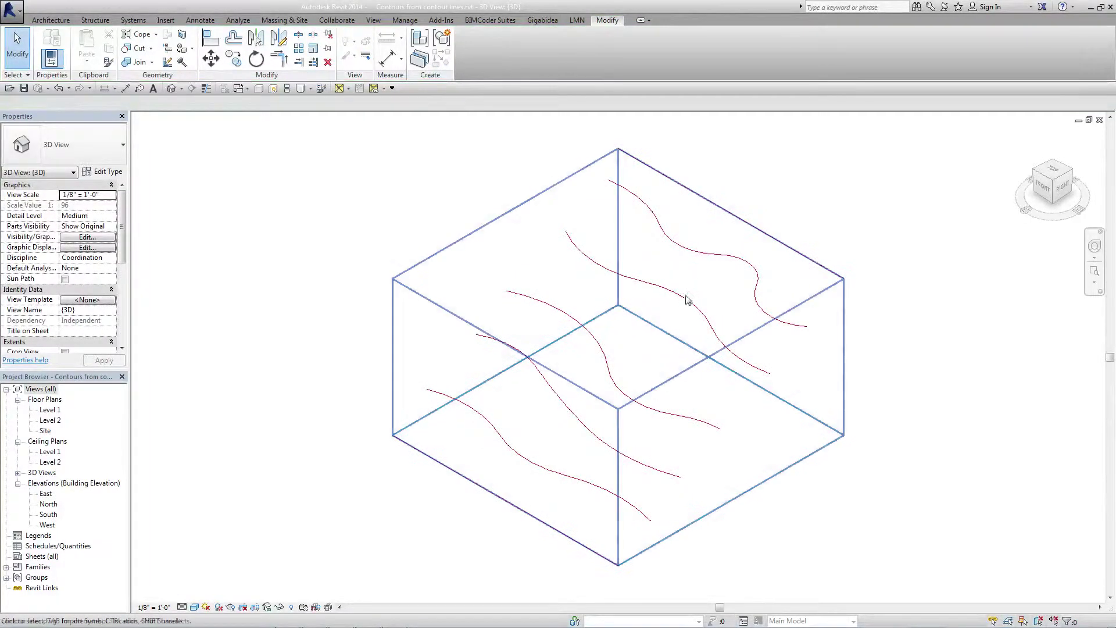
click(686, 301)
shift+middle_drag(810, 431, 780, 378)
key(Delete)
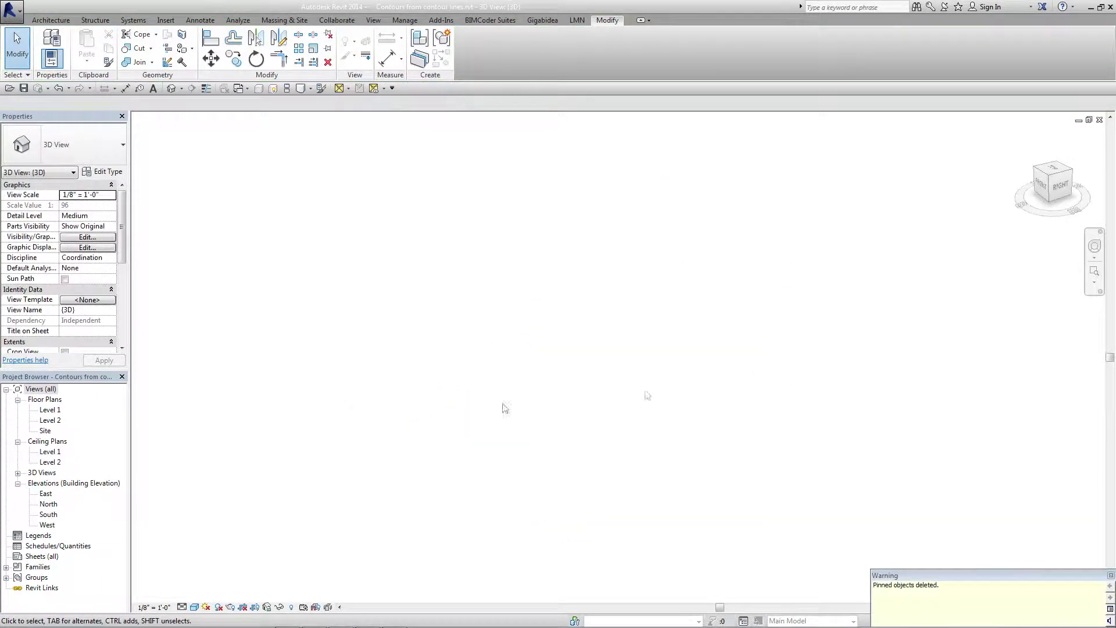
Import contour lines.dwg into the Site plan with Auto - Origin to Origin positioning.
double_click(45, 431)
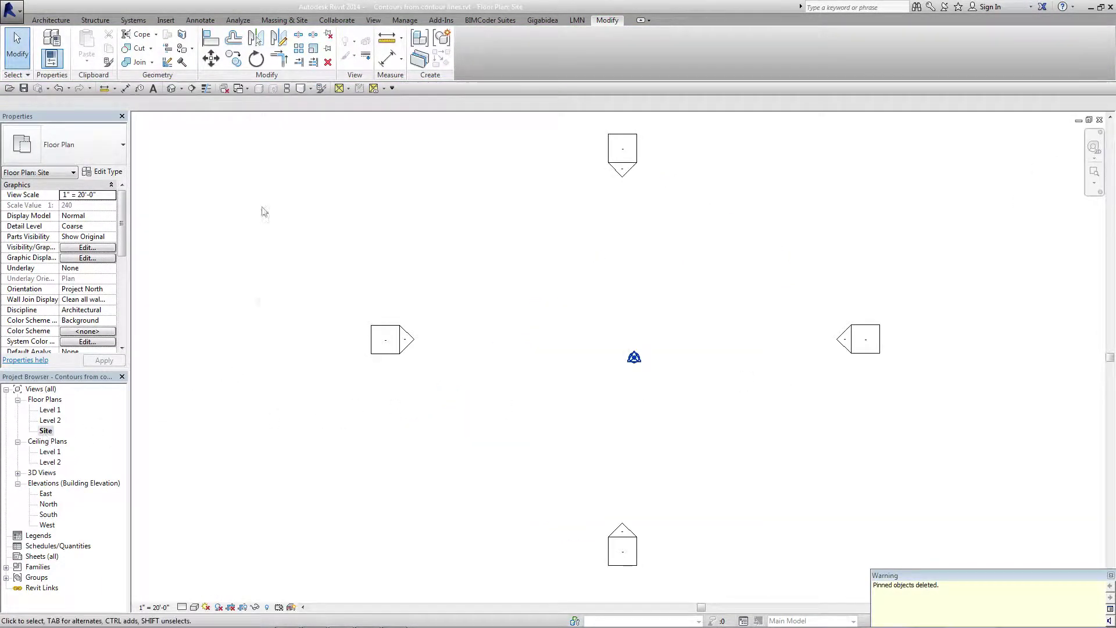
click(167, 21)
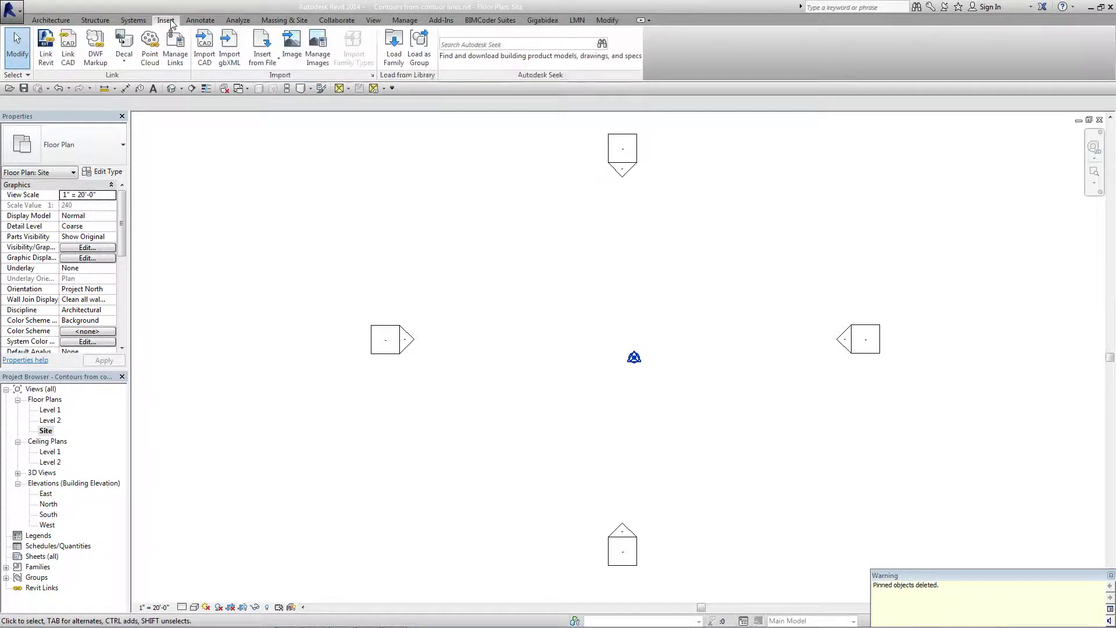
click(204, 49)
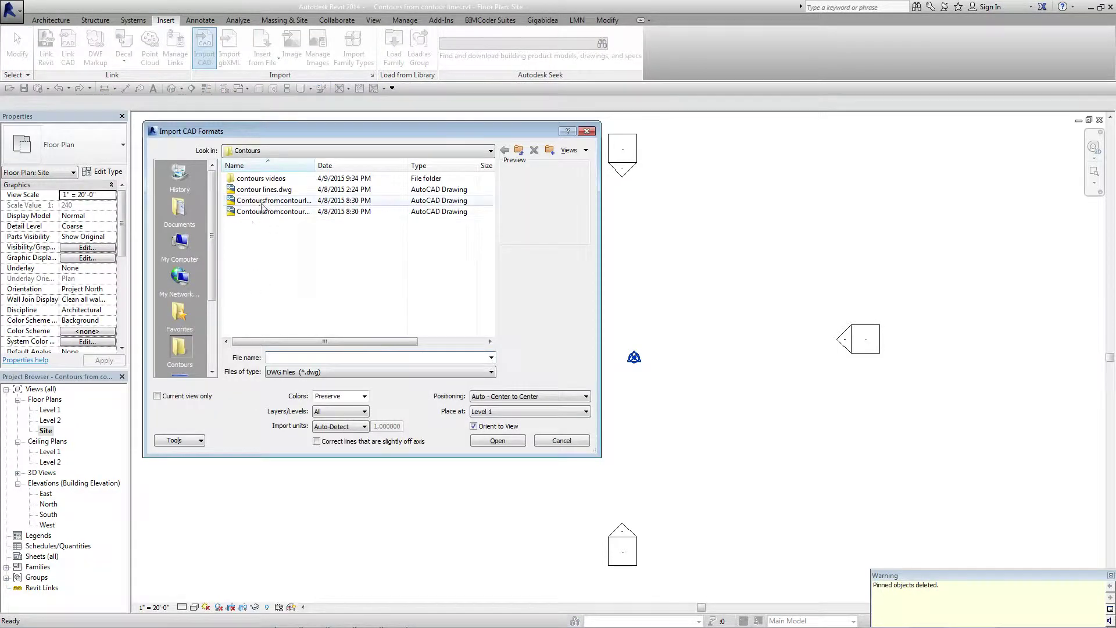
click(264, 189)
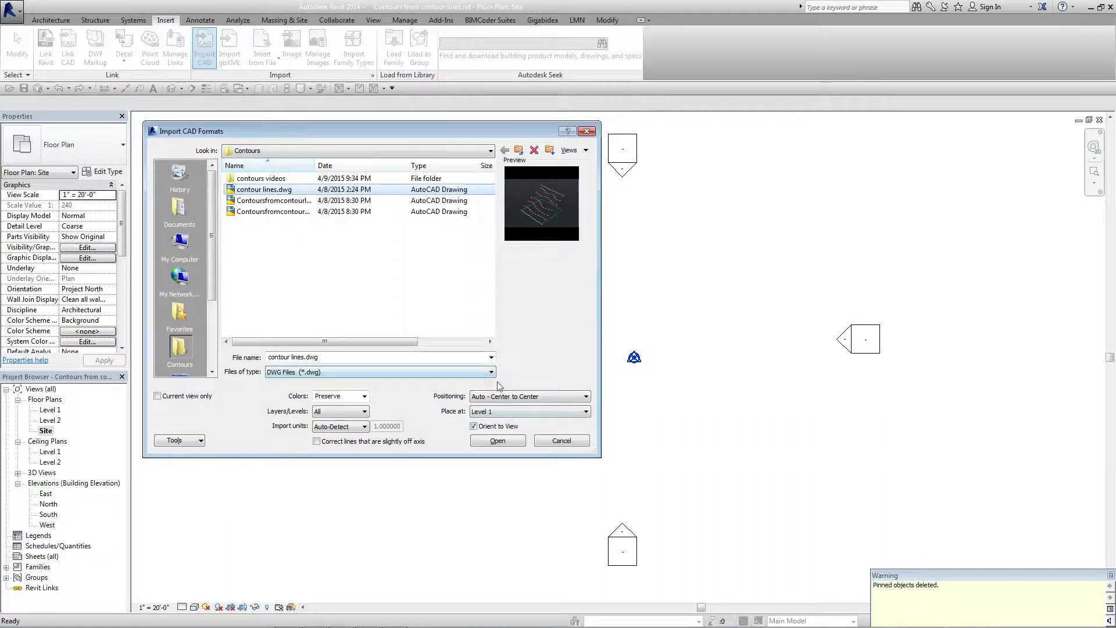
click(522, 411)
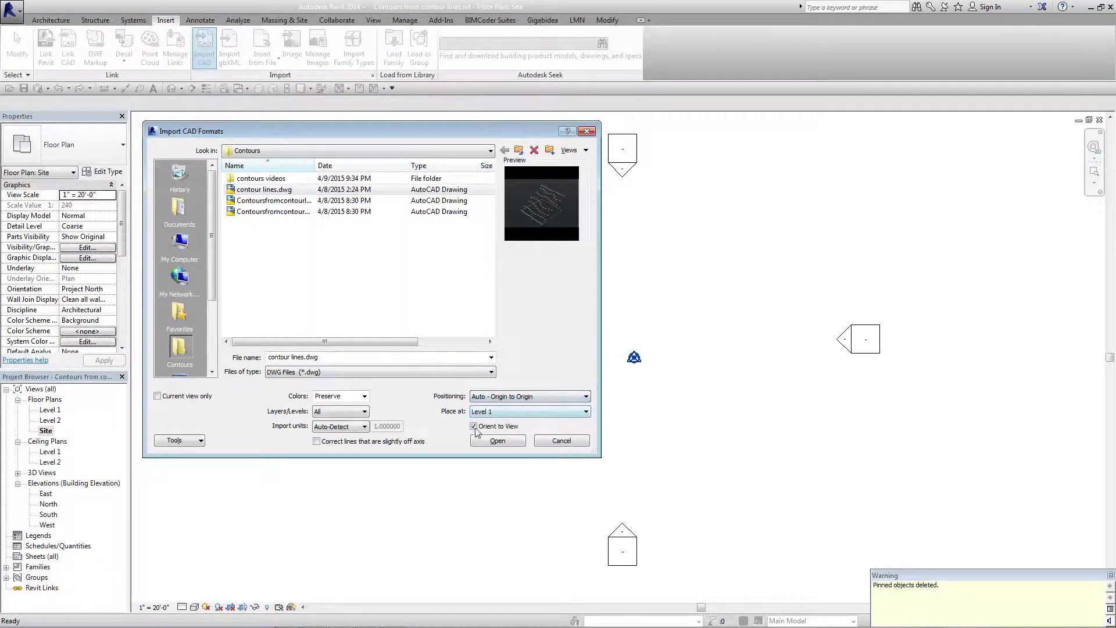
click(497, 440)
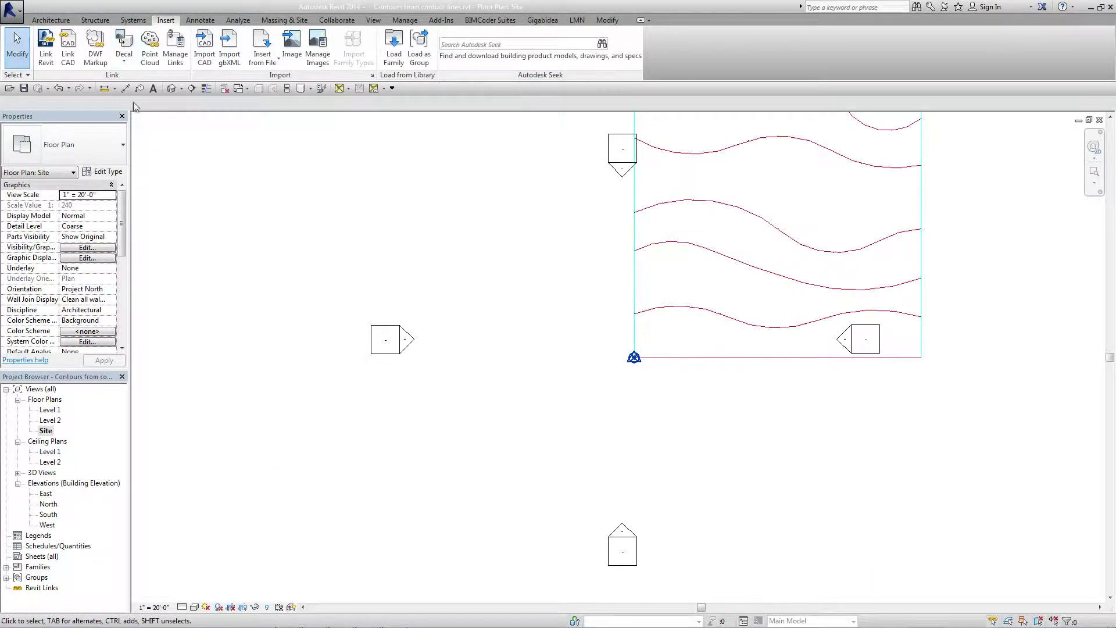
Switch to the 3D view and check the imported contour drawing.
click(170, 88)
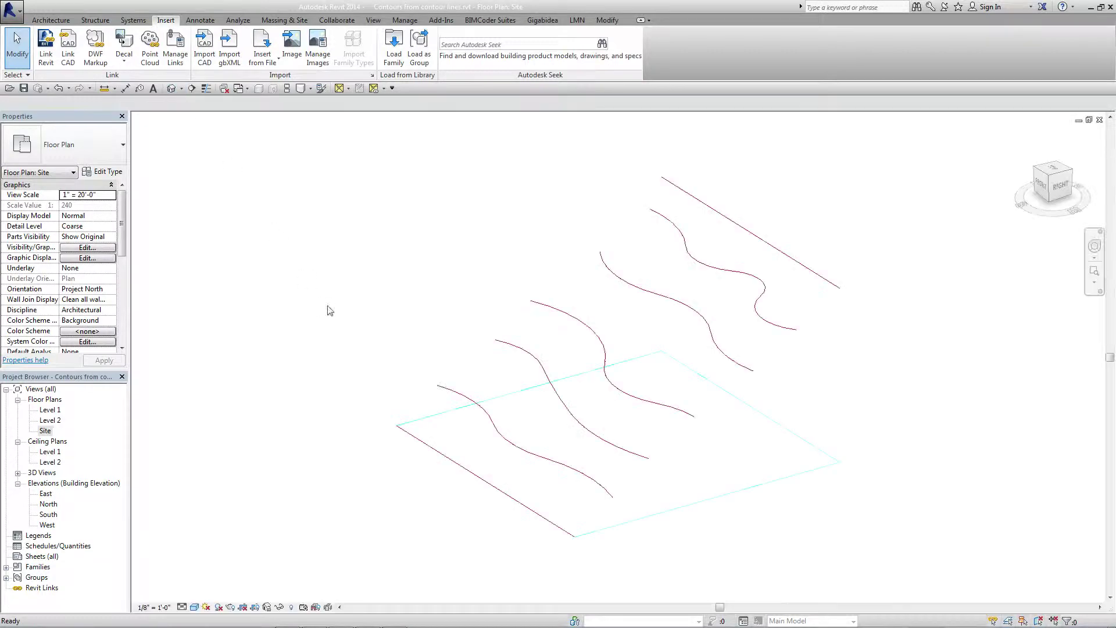
click(639, 399)
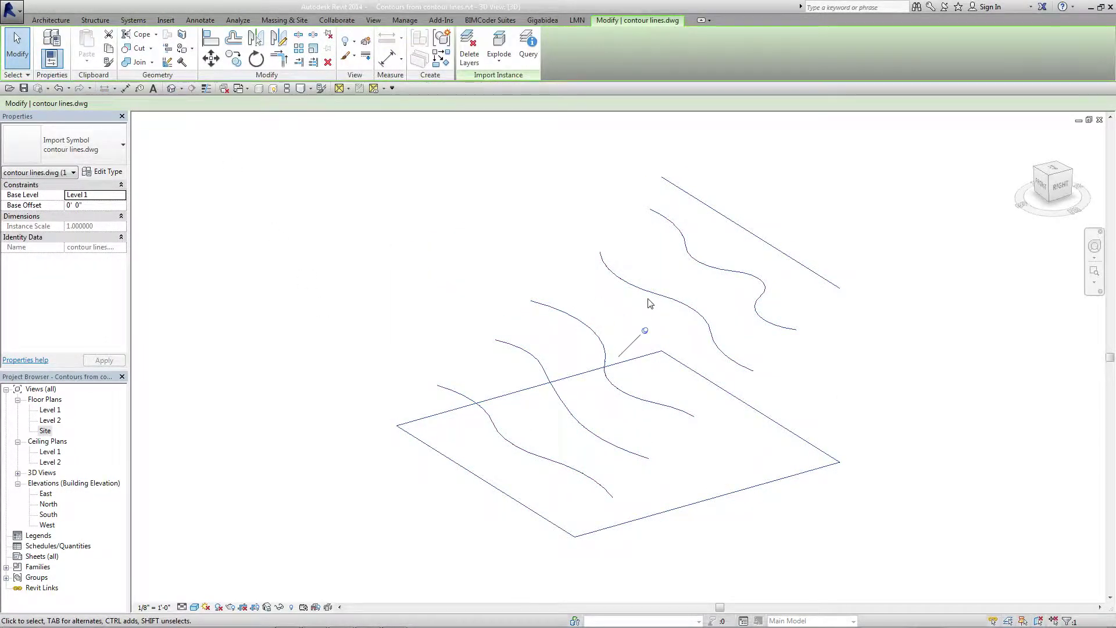
click(326, 174)
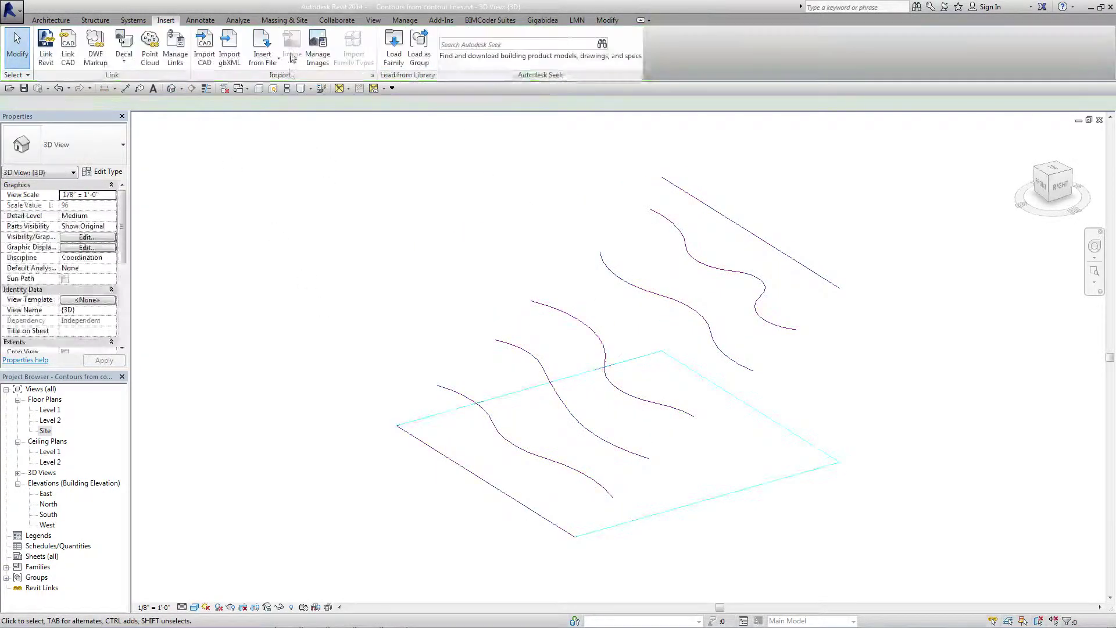
Create a toposurface from the imported DWG using only its contour layer.
click(284, 20)
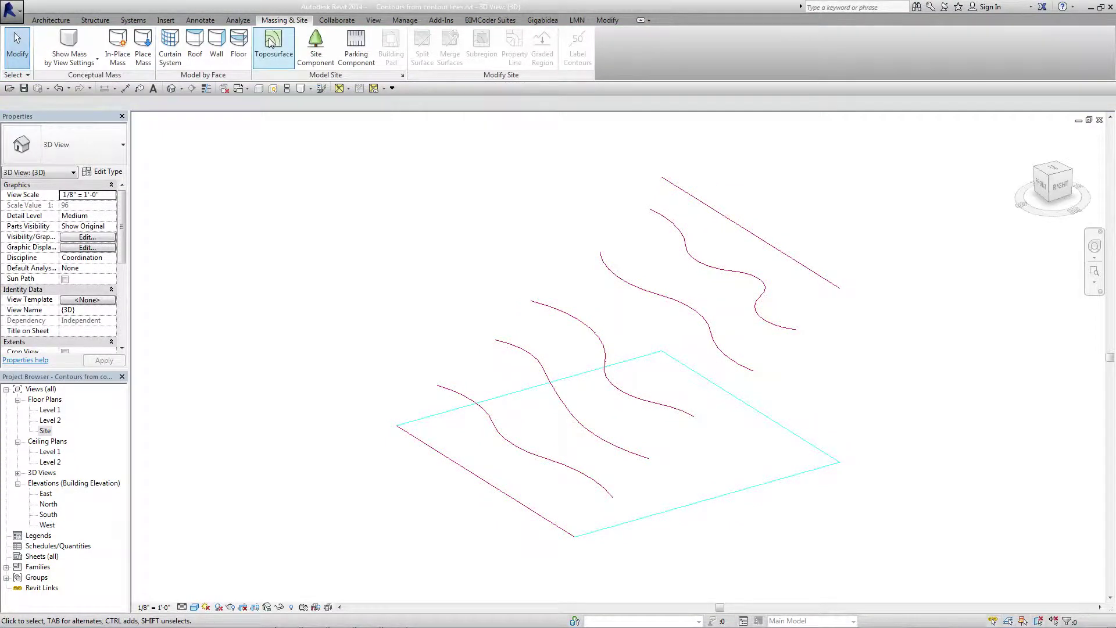
click(271, 42)
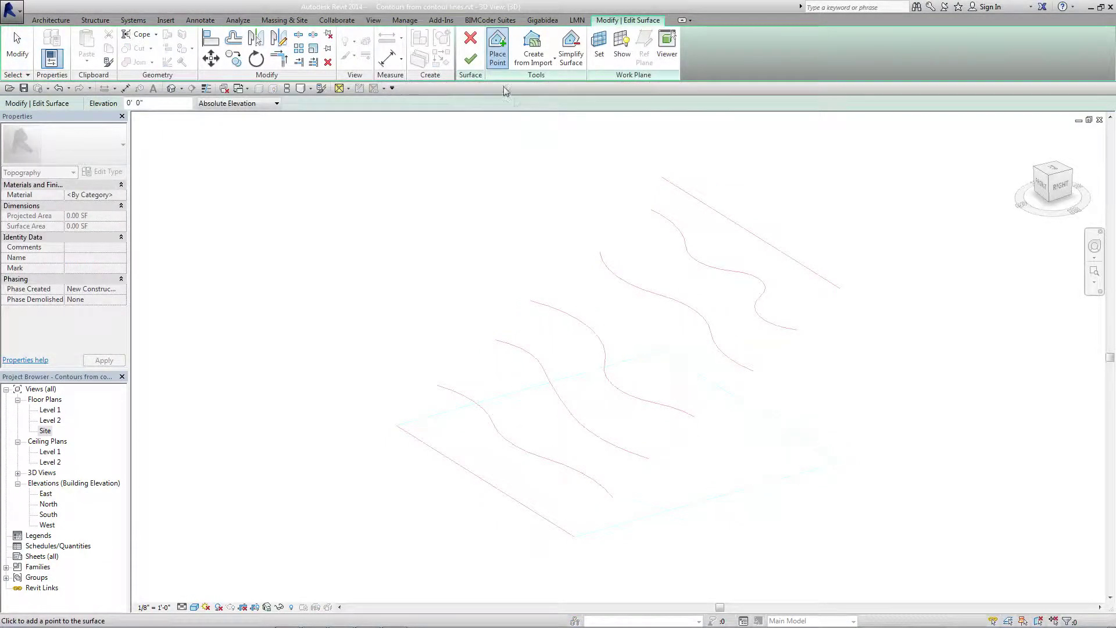
click(550, 65)
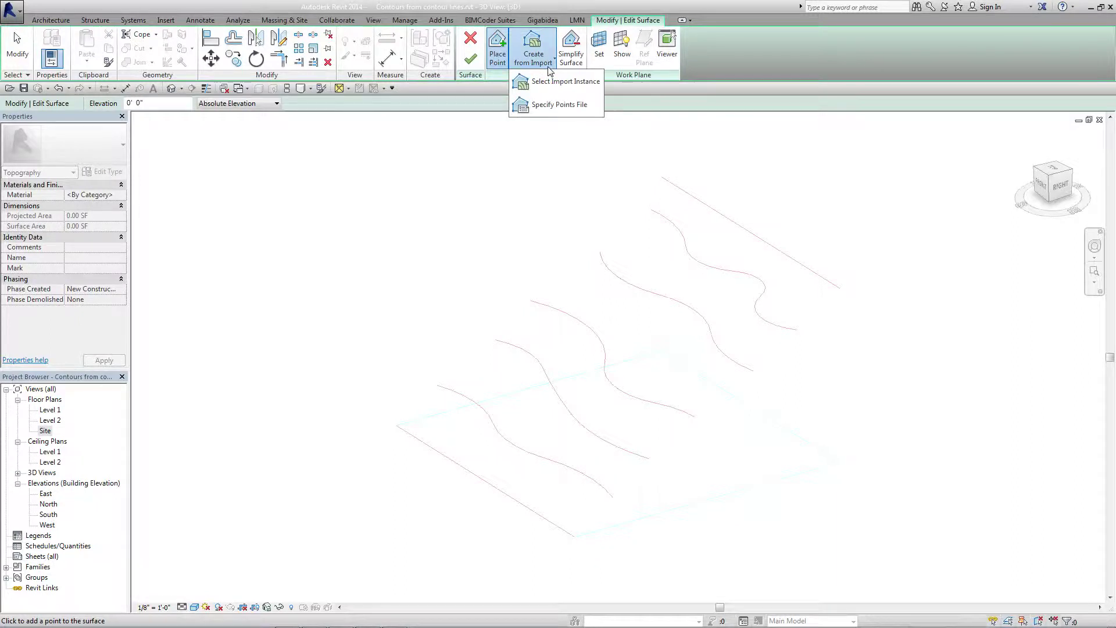
click(553, 82)
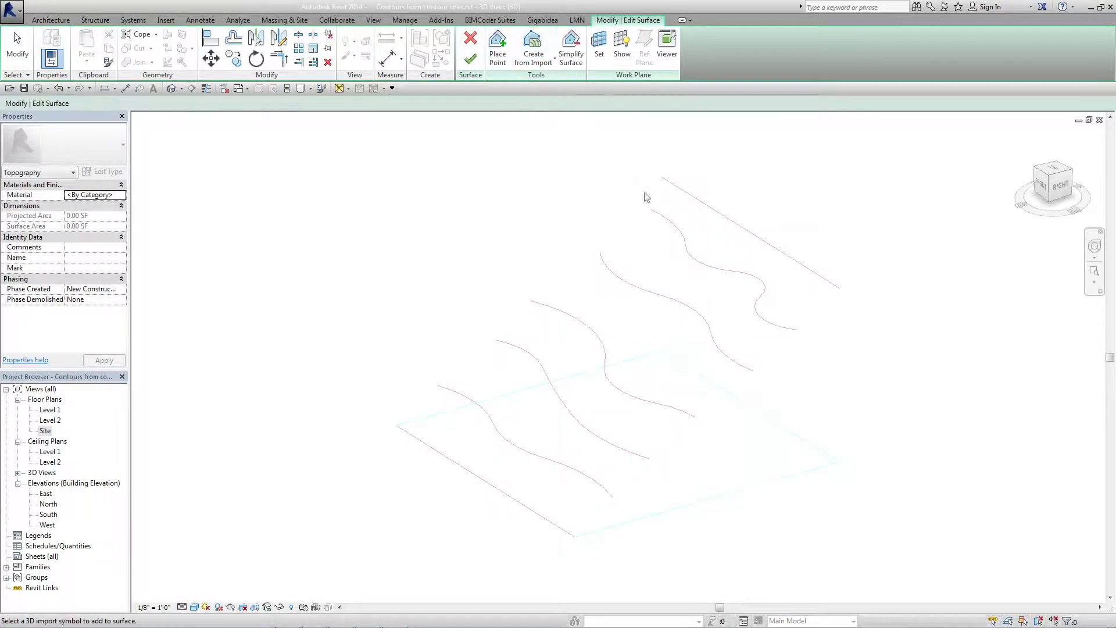
click(673, 227)
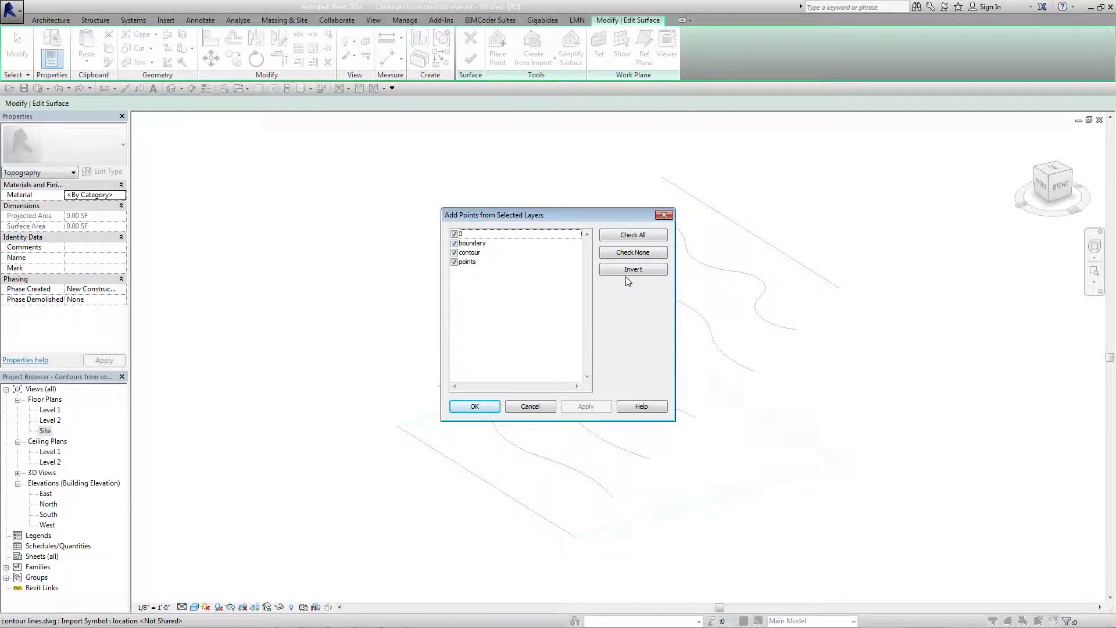
click(637, 253)
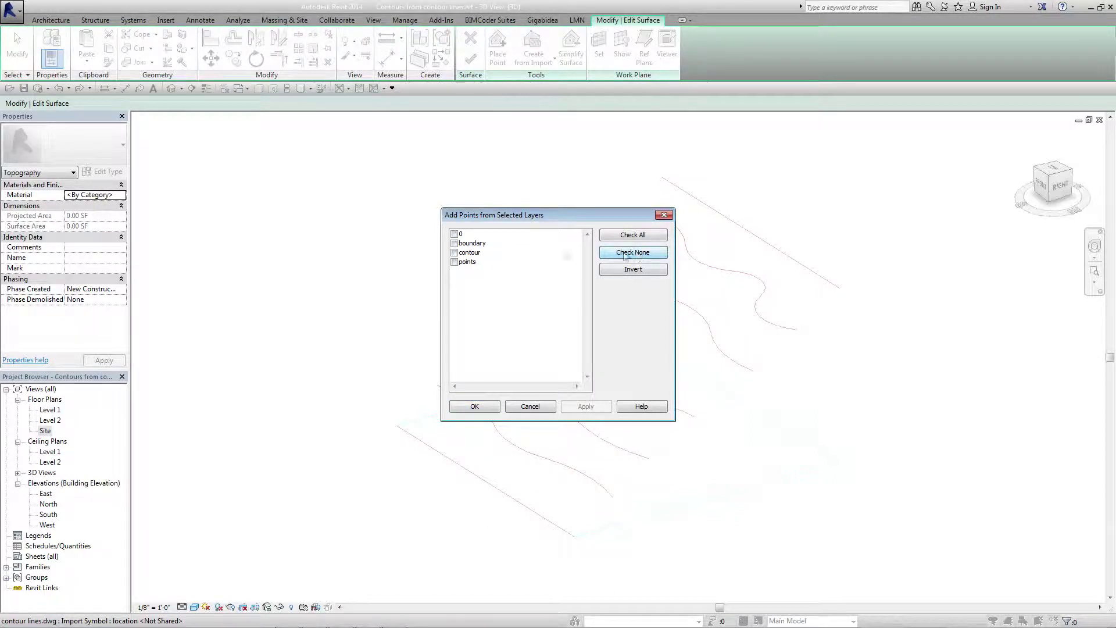
click(454, 253)
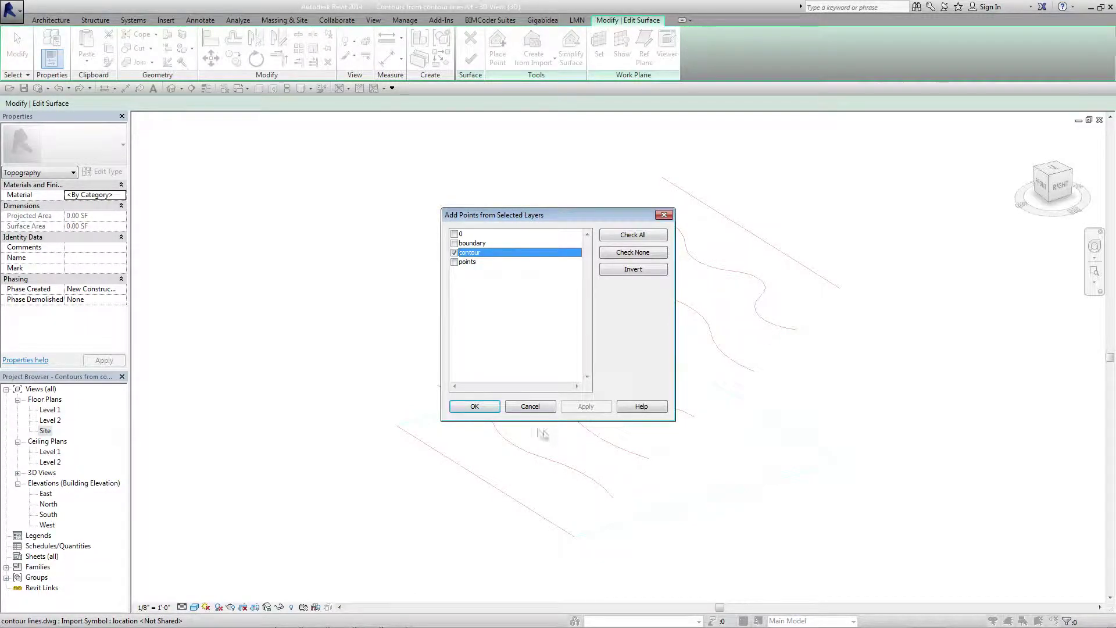
click(475, 406)
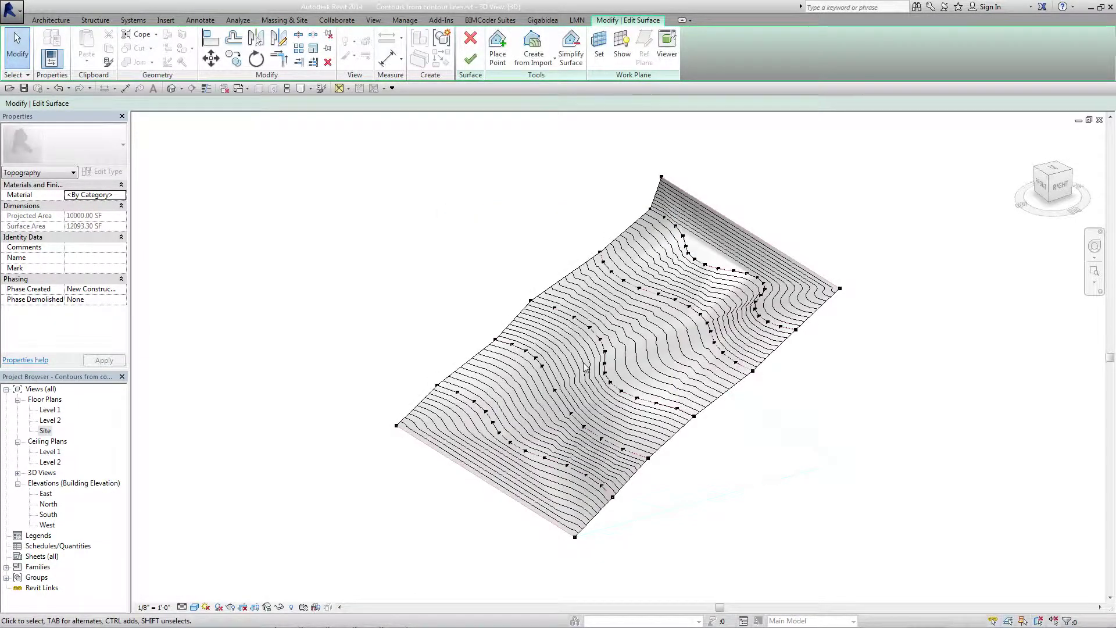
Drag an interior surface point as a test, undo the move, and finish the surface.
shift+middle_drag(584, 362, 601, 389)
scroll(575, 341, up, 8)
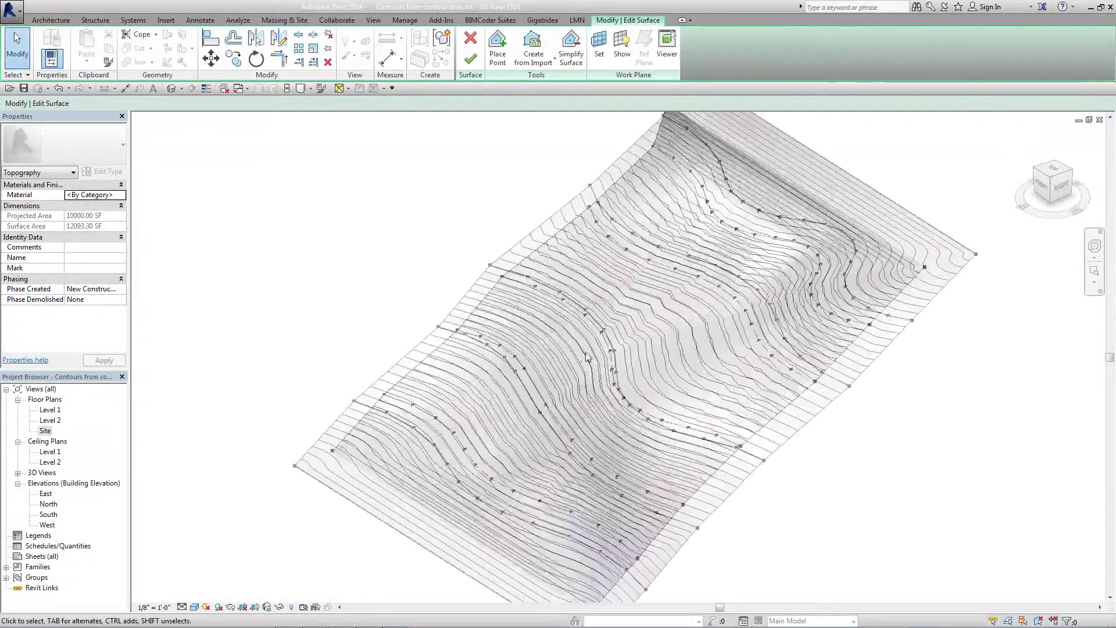
scroll(590, 326, up, 3)
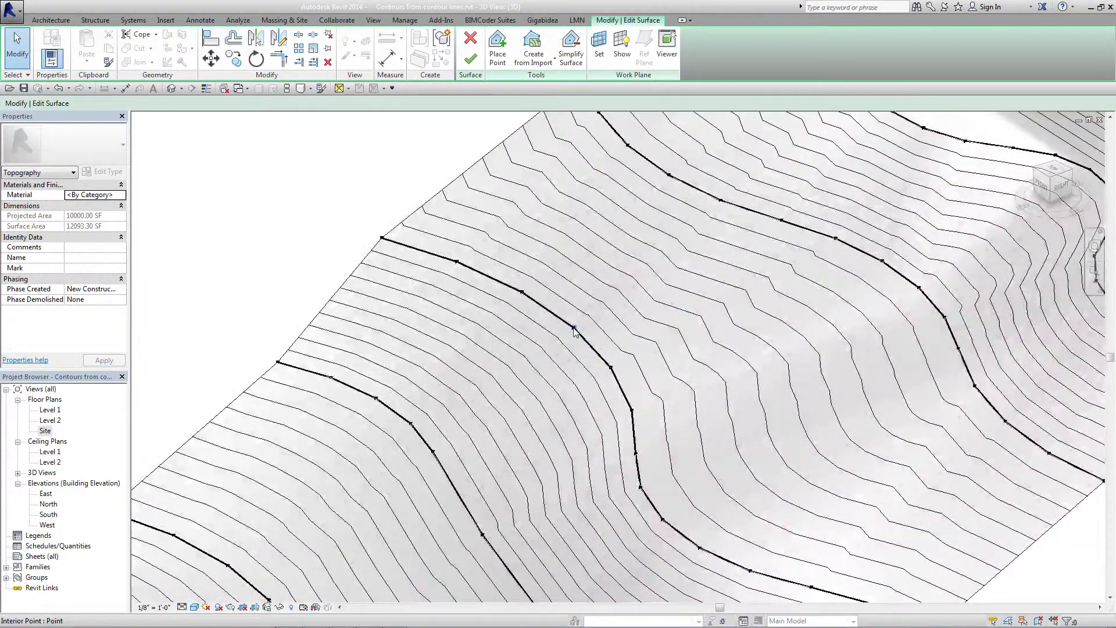
click(573, 330)
drag(573, 330, 552, 348)
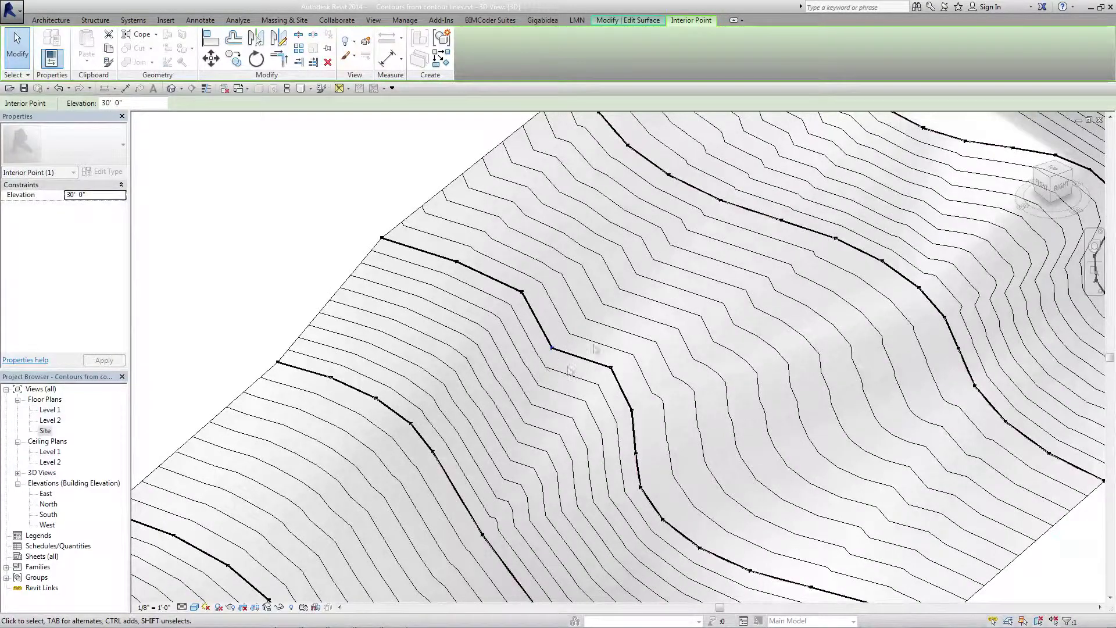
click(59, 88)
scroll(463, 269, down, 5)
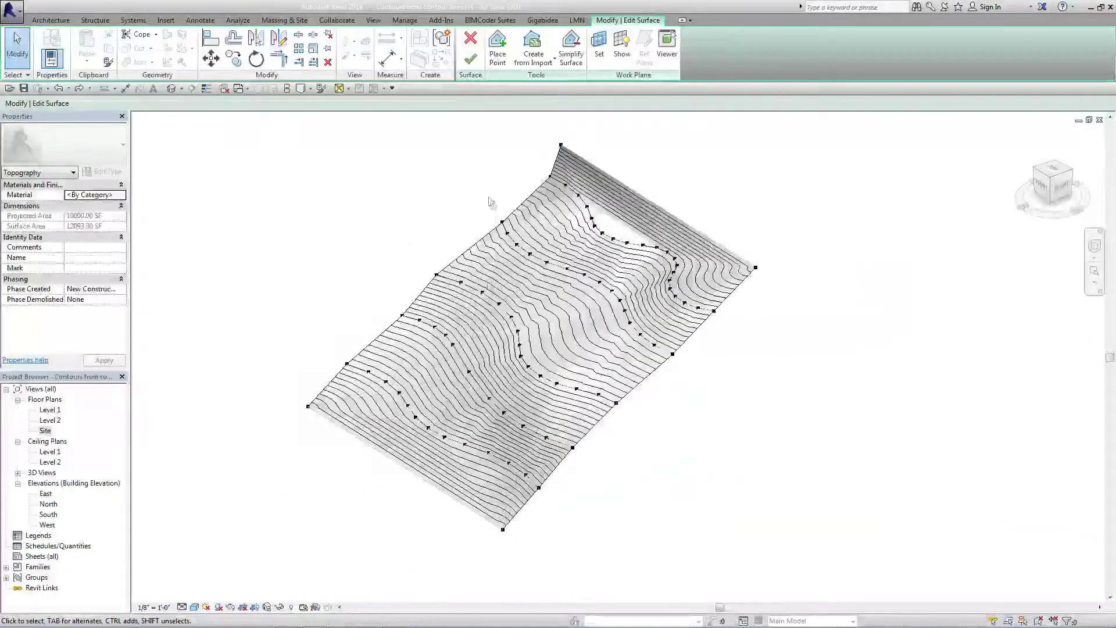
click(470, 59)
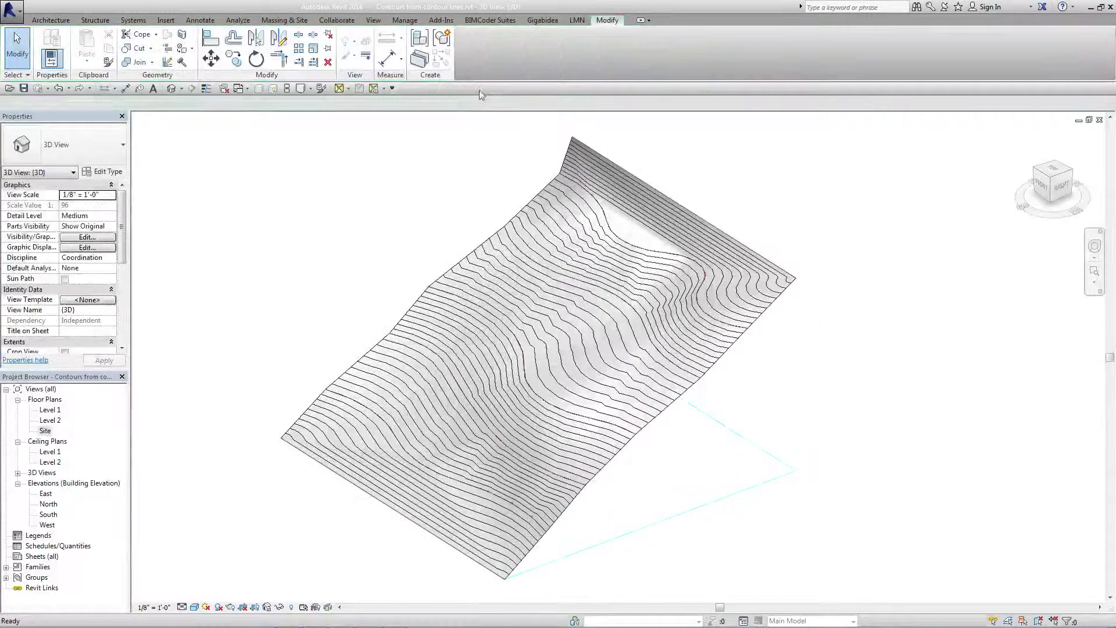
Select the contour-line toposurface and orbit and zoom around it to inspect it.
click(611, 326)
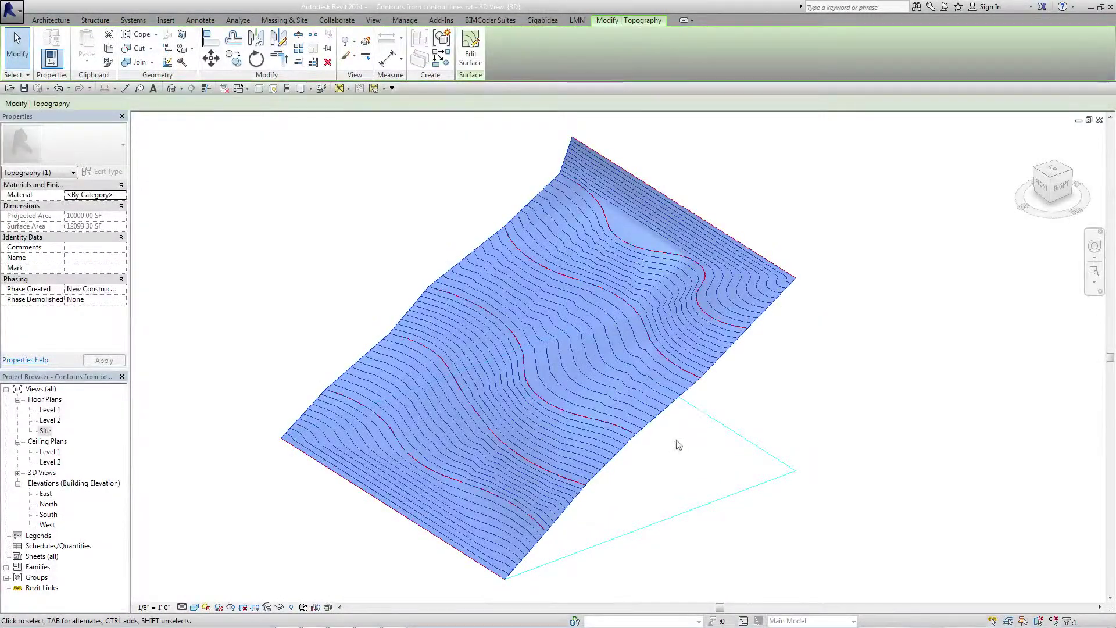
shift+middle_drag(677, 444, 663, 463)
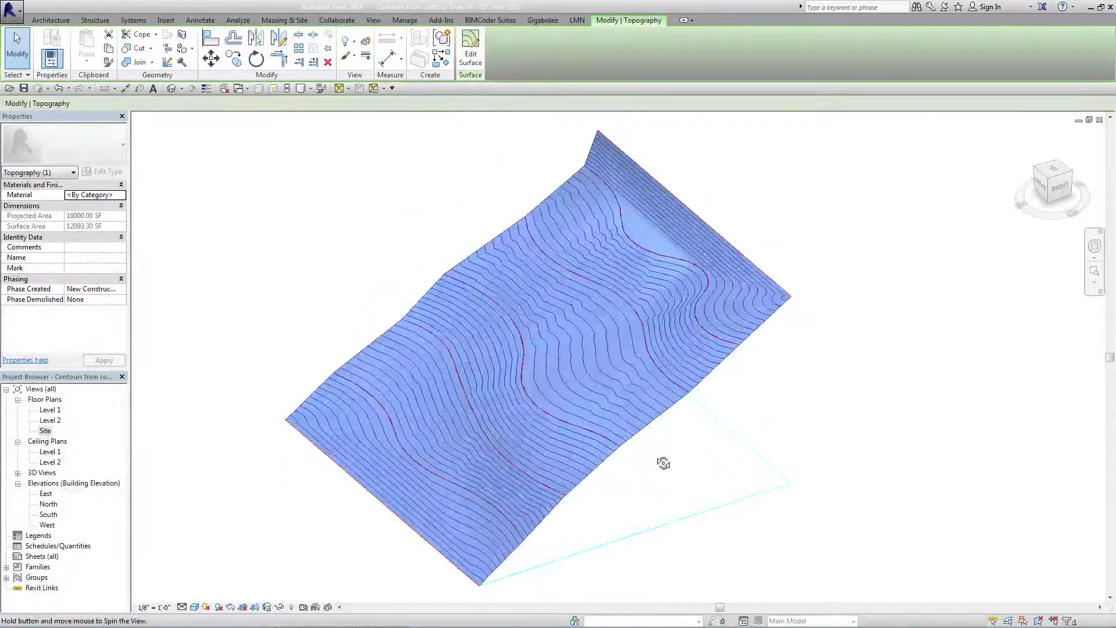
scroll(646, 233, up, 5)
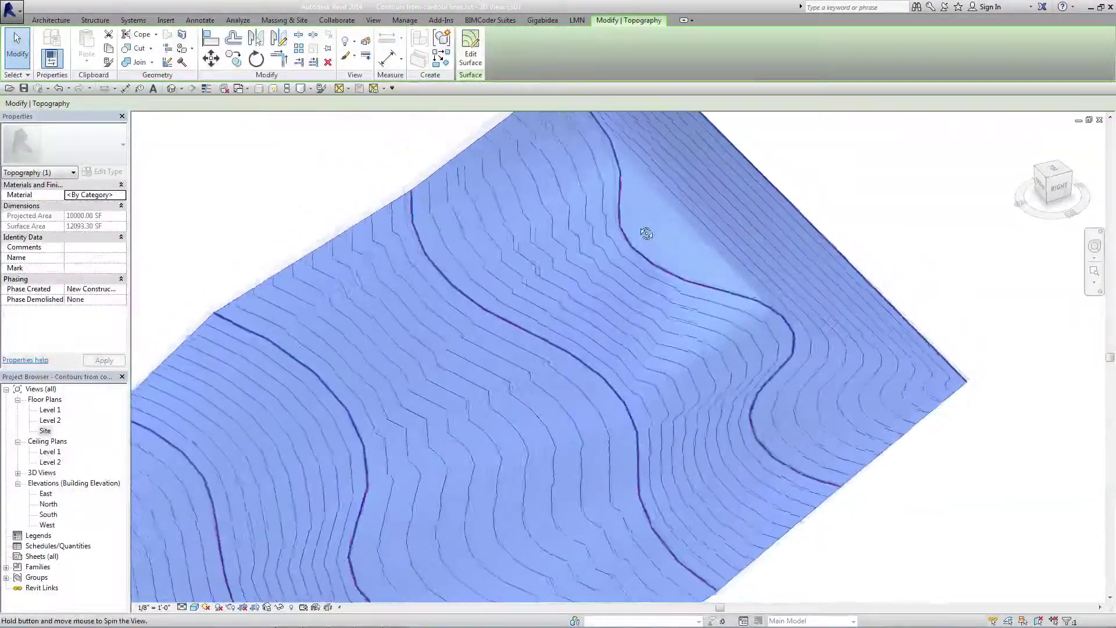
shift+middle_drag(646, 233, 668, 245)
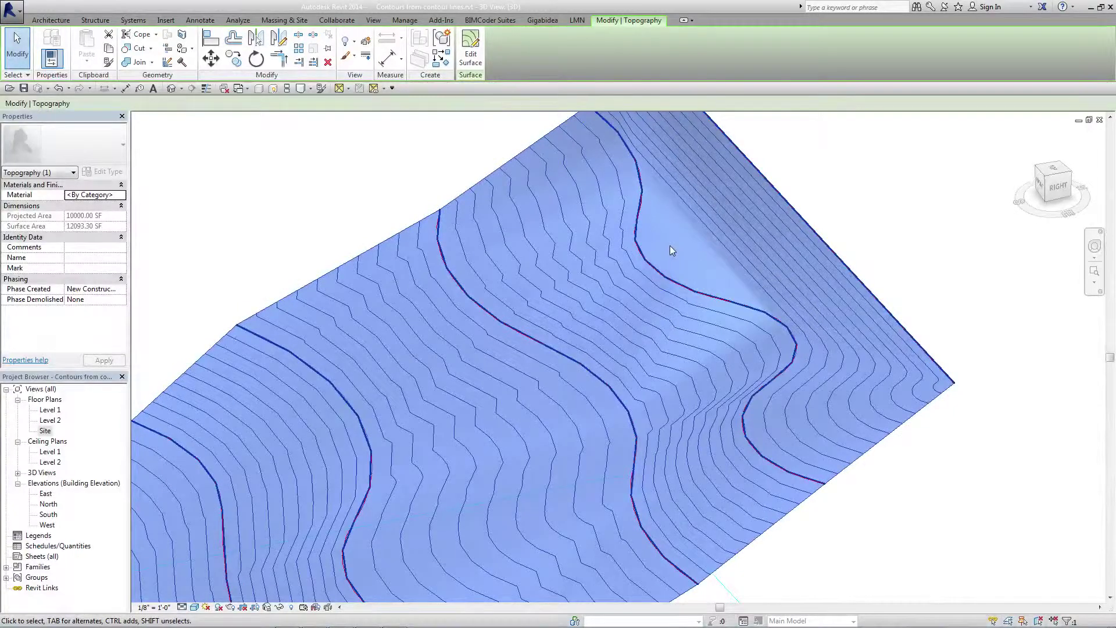
key(Escape)
shift+middle_drag(669, 246, 673, 269)
scroll(673, 269, down, 5)
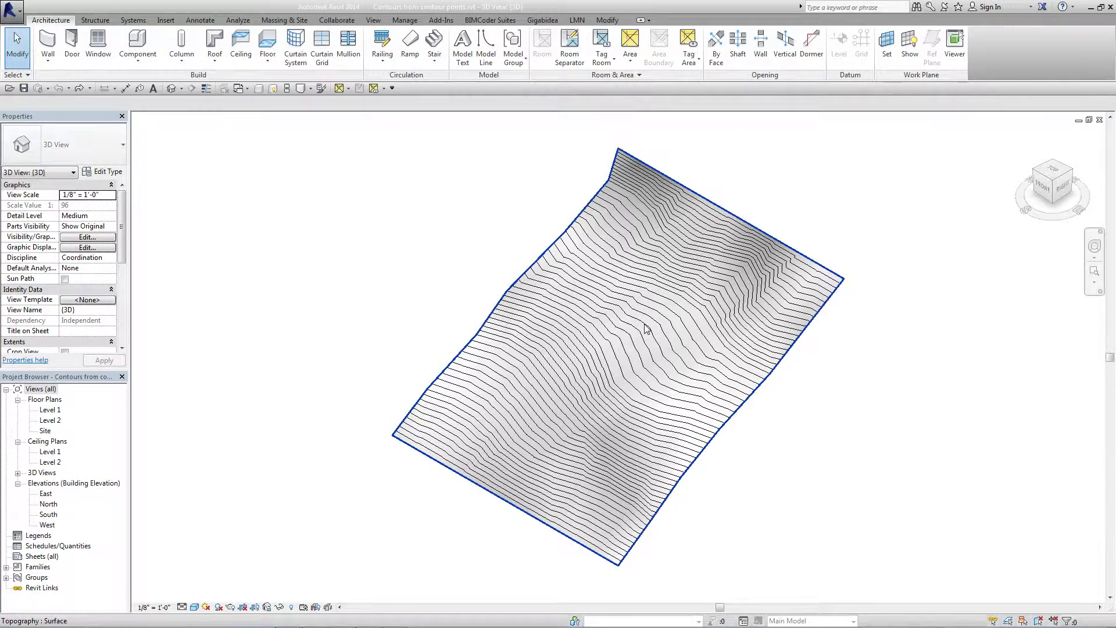
Delete the contour-points toposurface, then return to AutoCAD's contour lines.dwg.
click(645, 329)
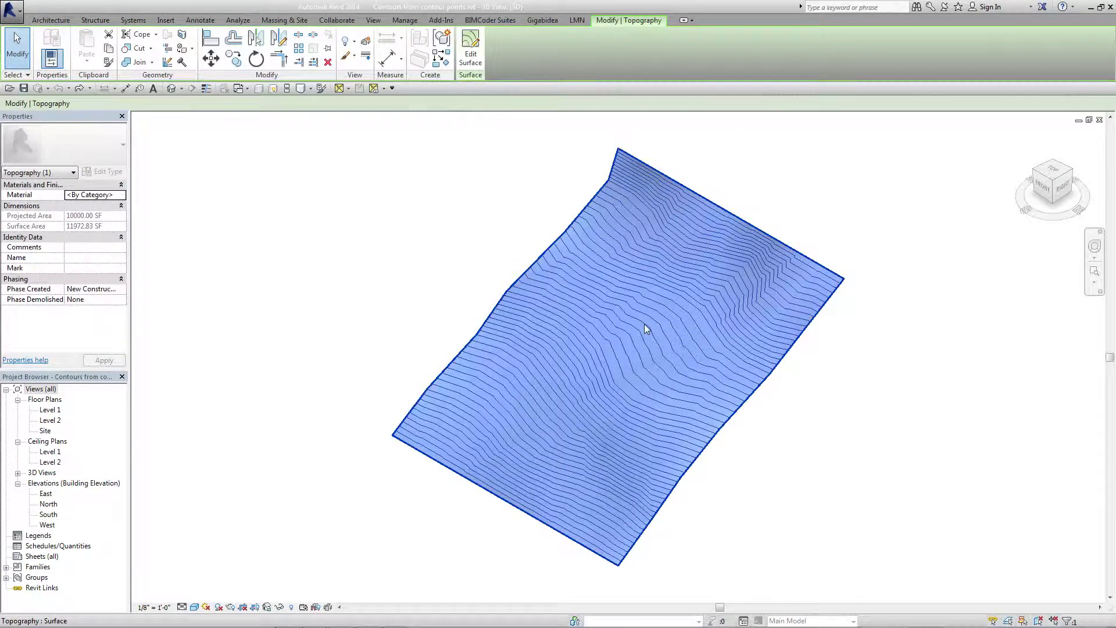
key(Delete)
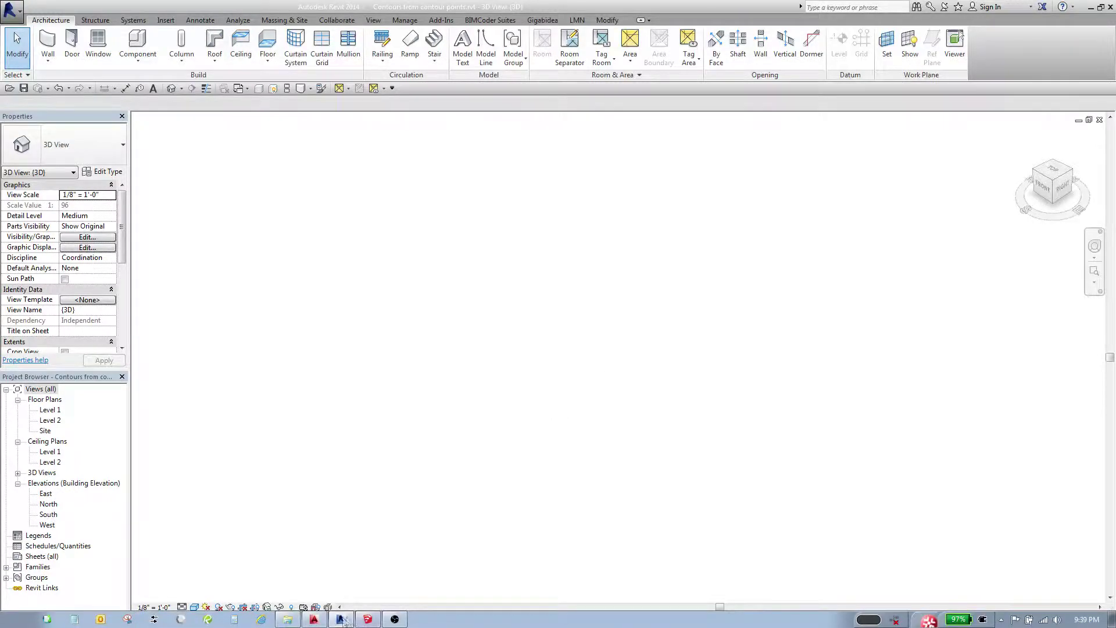
click(314, 618)
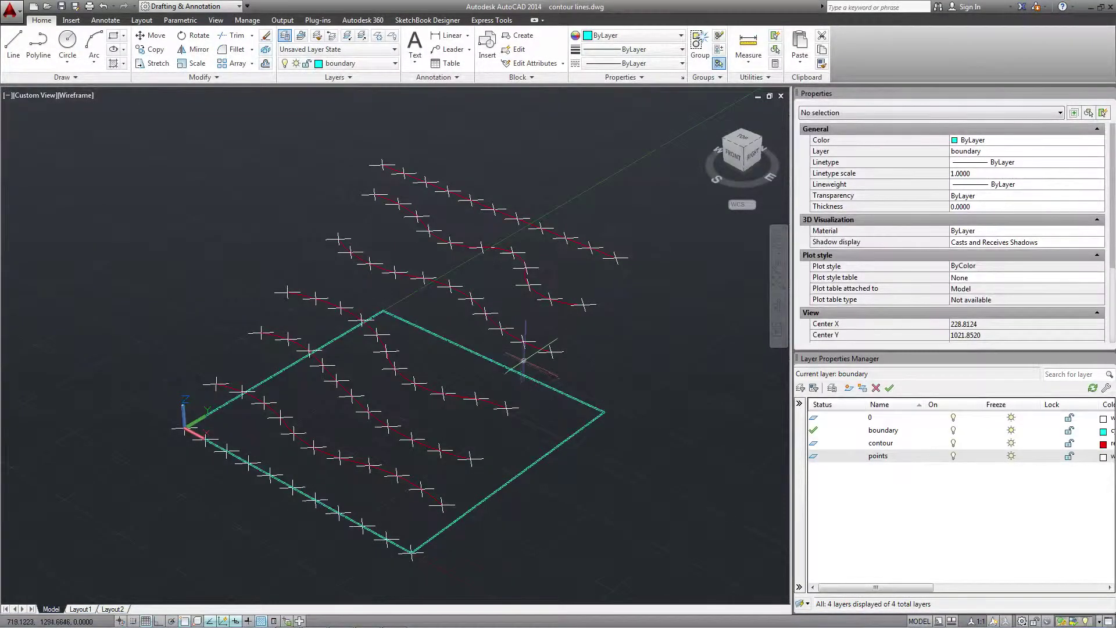
Move a contour polyline using its endpoint as the base point.
click(533, 345)
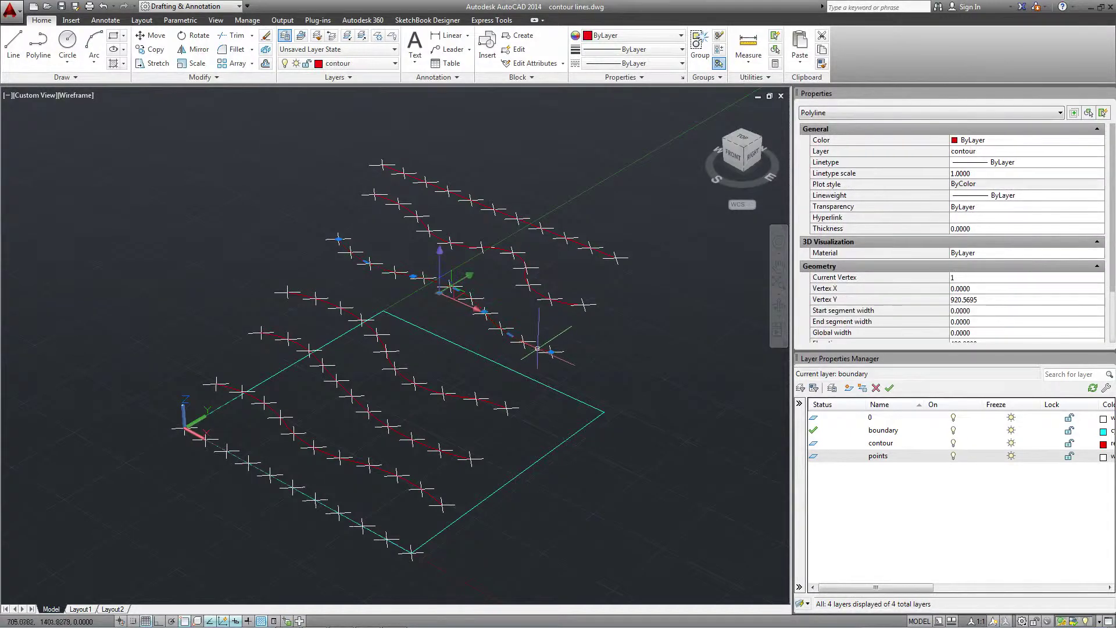
text(m)
key(Return)
click(551, 351)
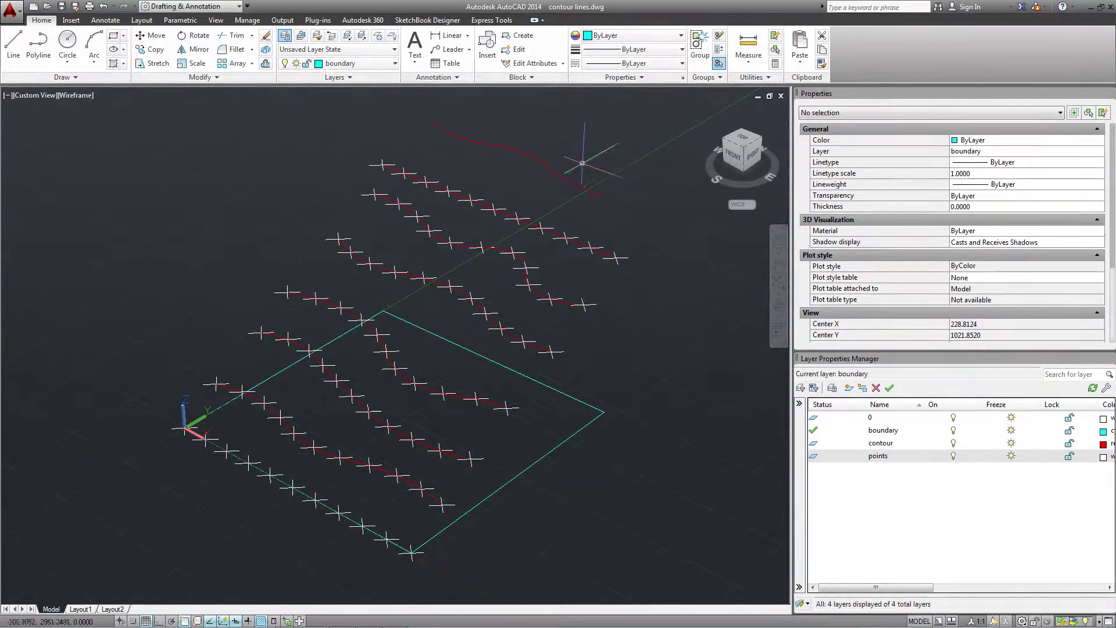
Divide the top contour curve into 10 equal segments with DIVIDE.
text(div)
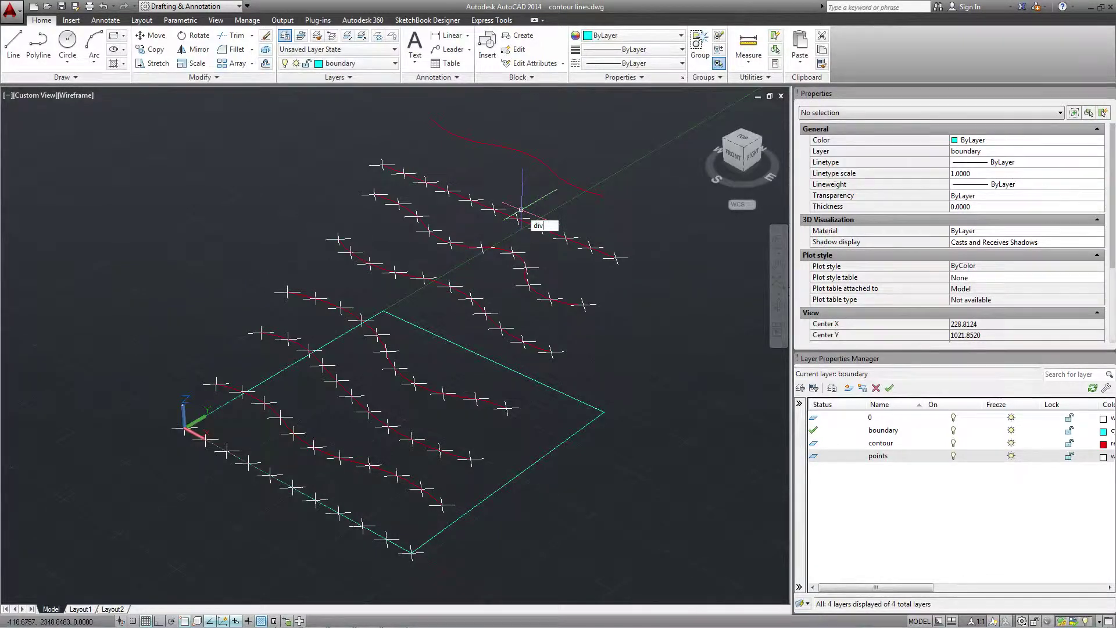
key(Return)
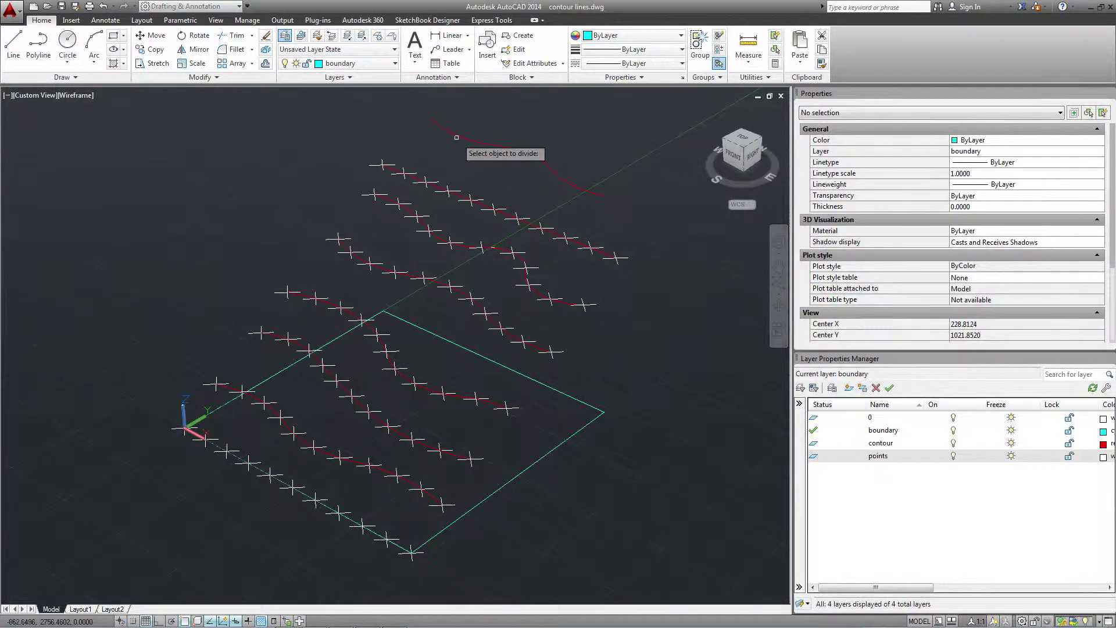
click(458, 137)
text(10)
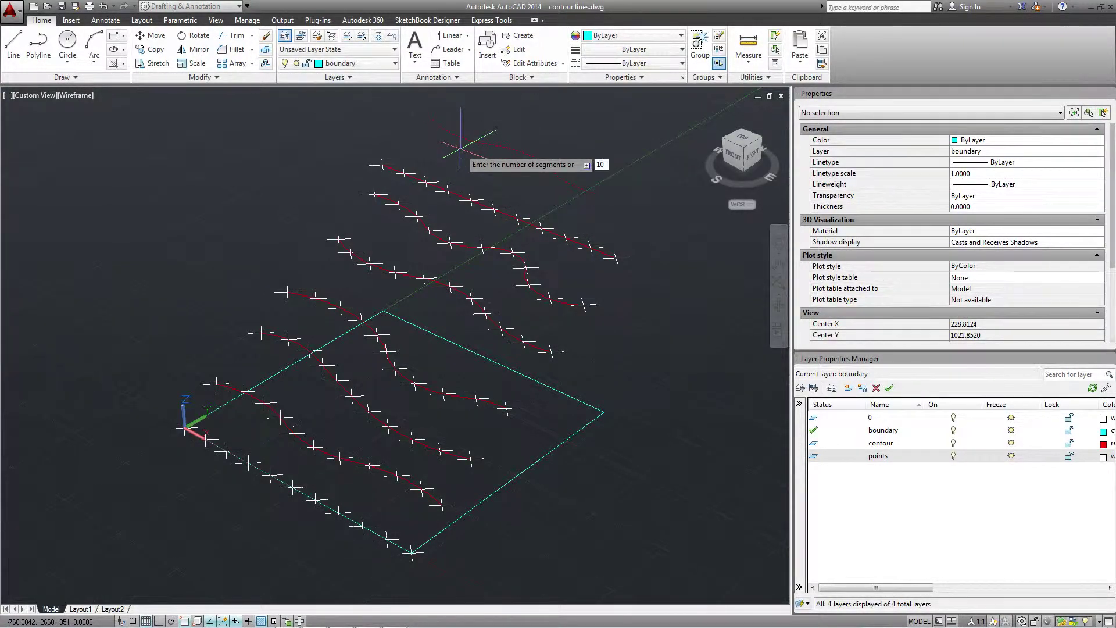
key(Return)
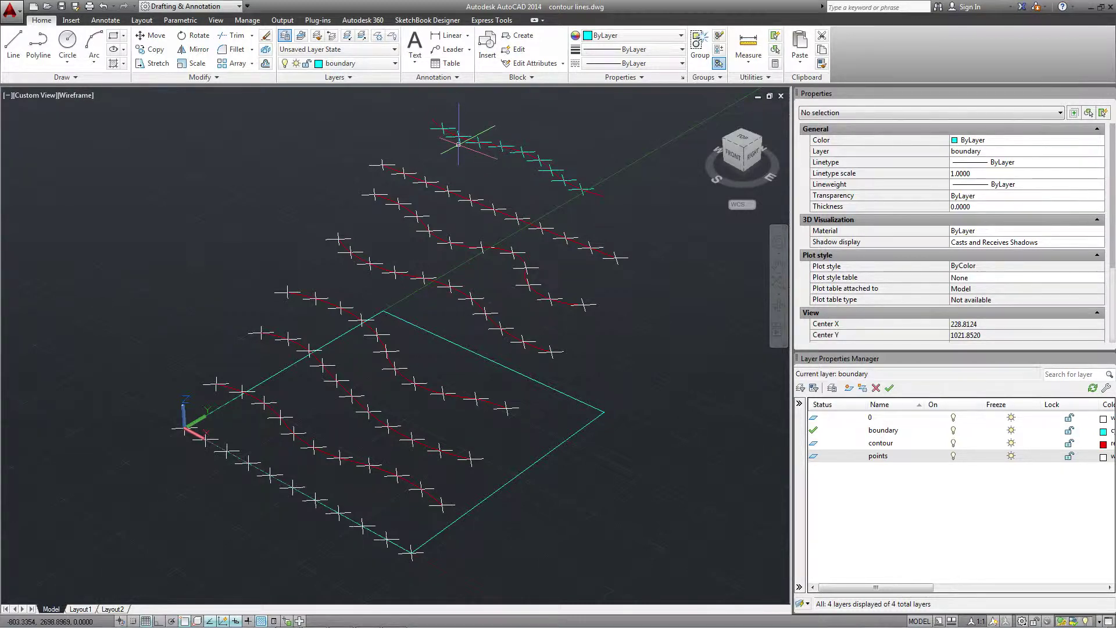
shift+middle_drag(458, 143, 483, 130)
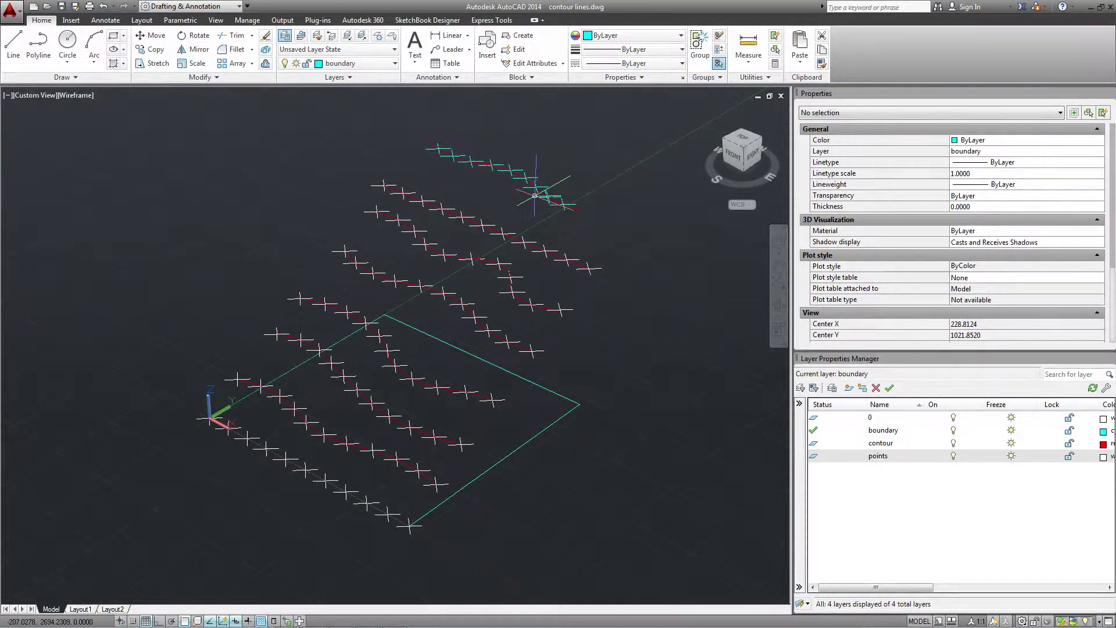
Place a single point on a contour marker with POINT.
text(po)
key(Return)
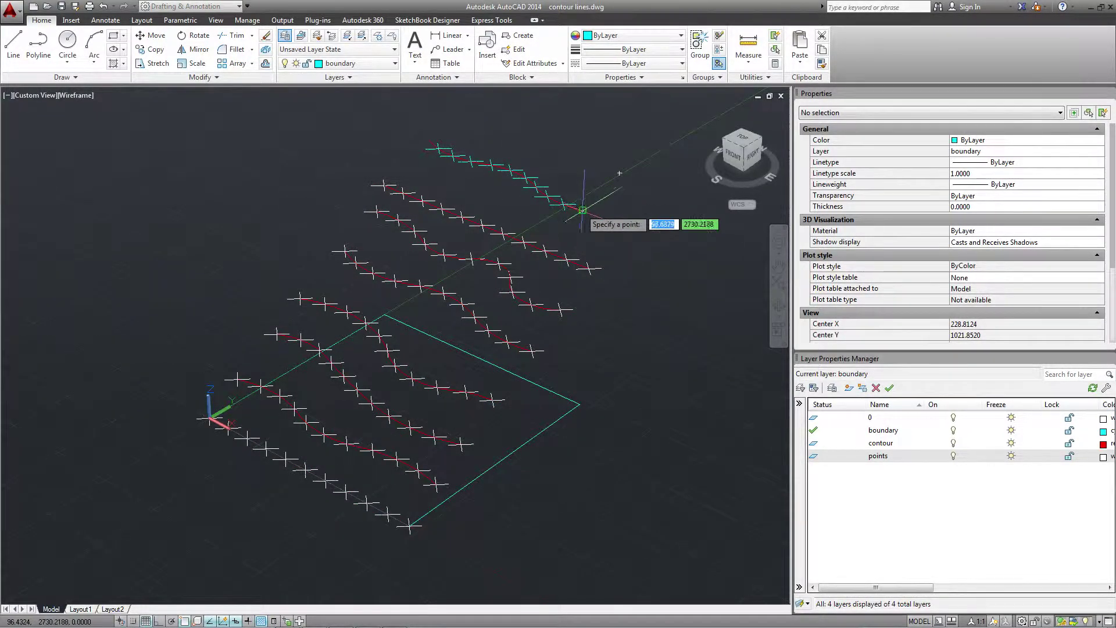
click(566, 259)
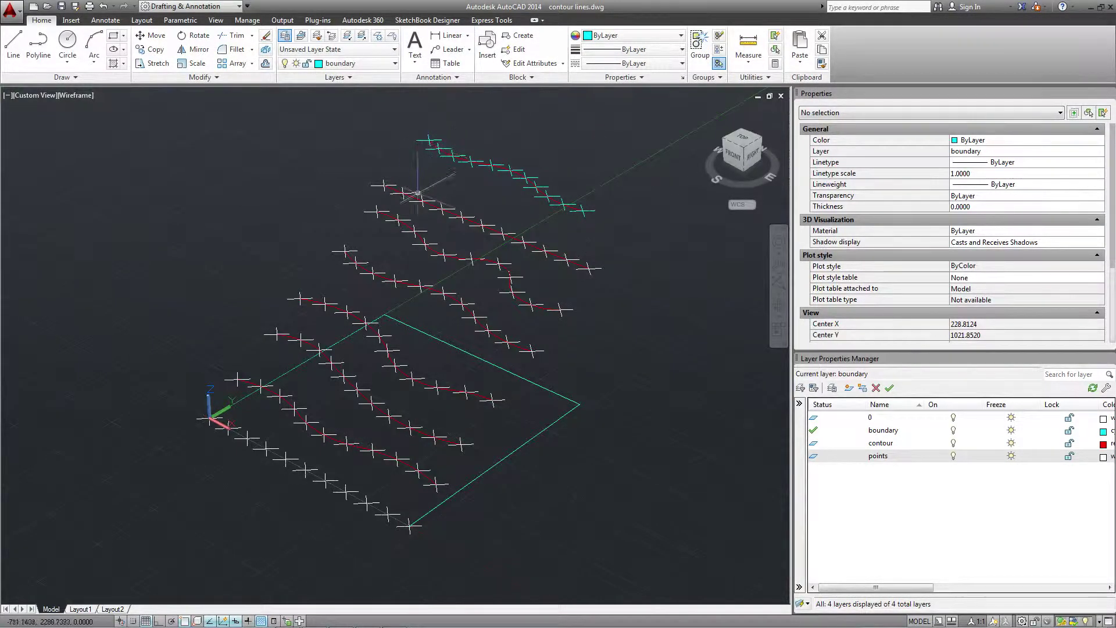
click(739, 143)
Window-delete the upper test contour and its points, then start DATAEXTRACTION in isometric view.
click(179, 229)
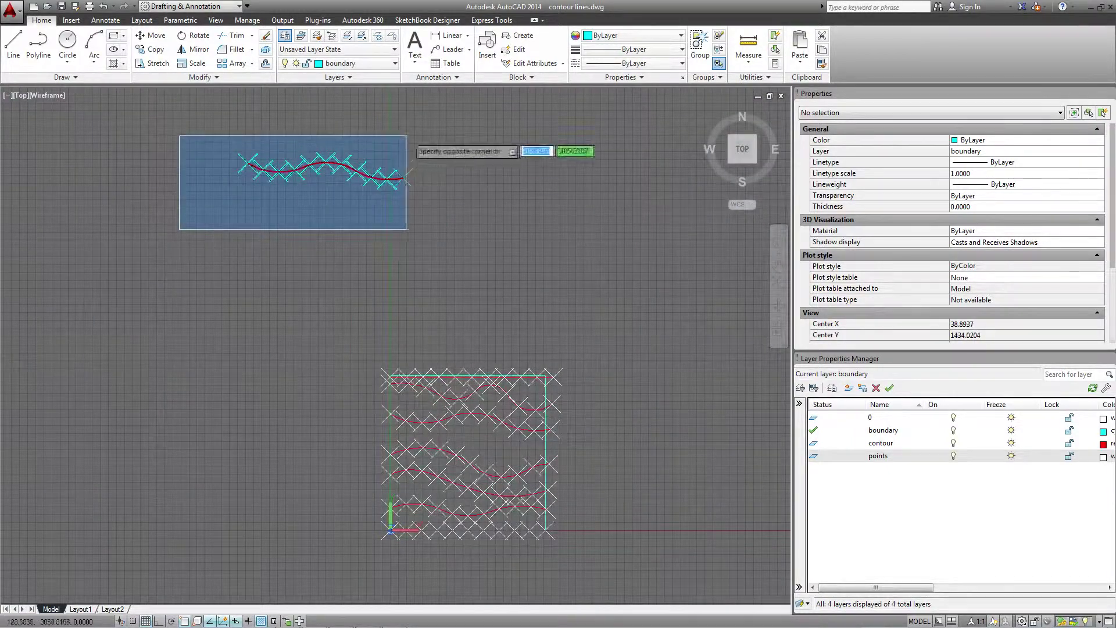
click(407, 136)
key(Delete)
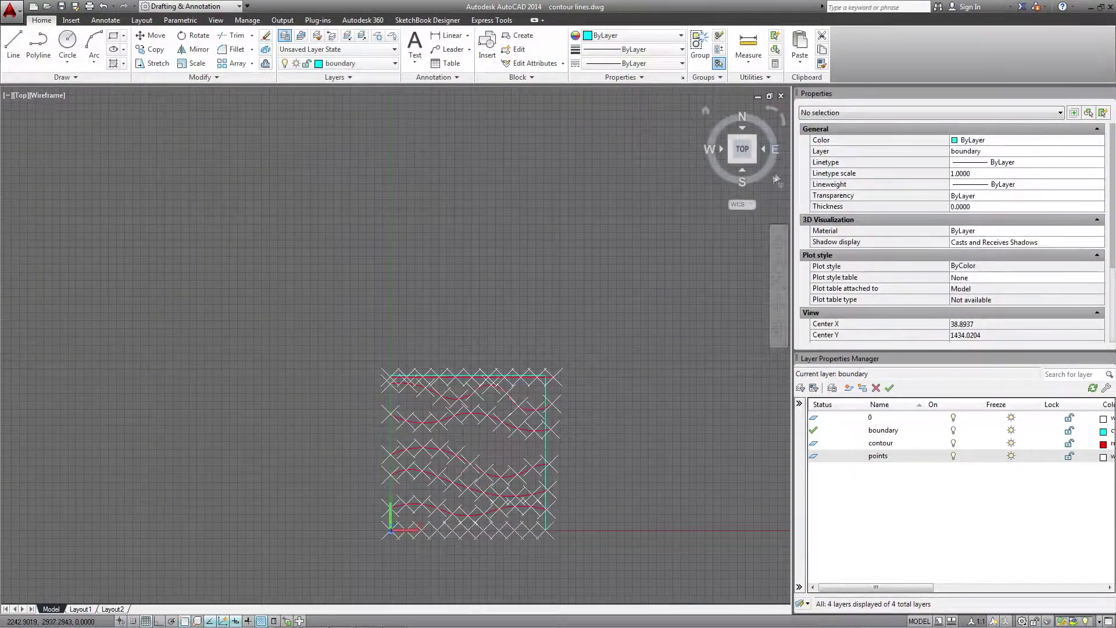
click(755, 165)
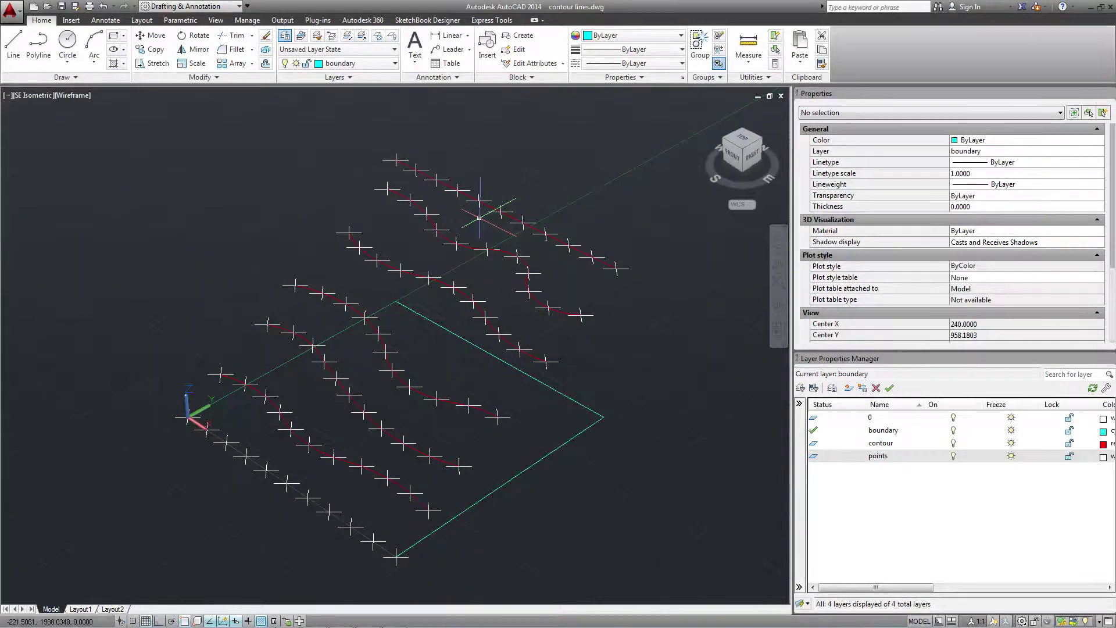
text(DATA)
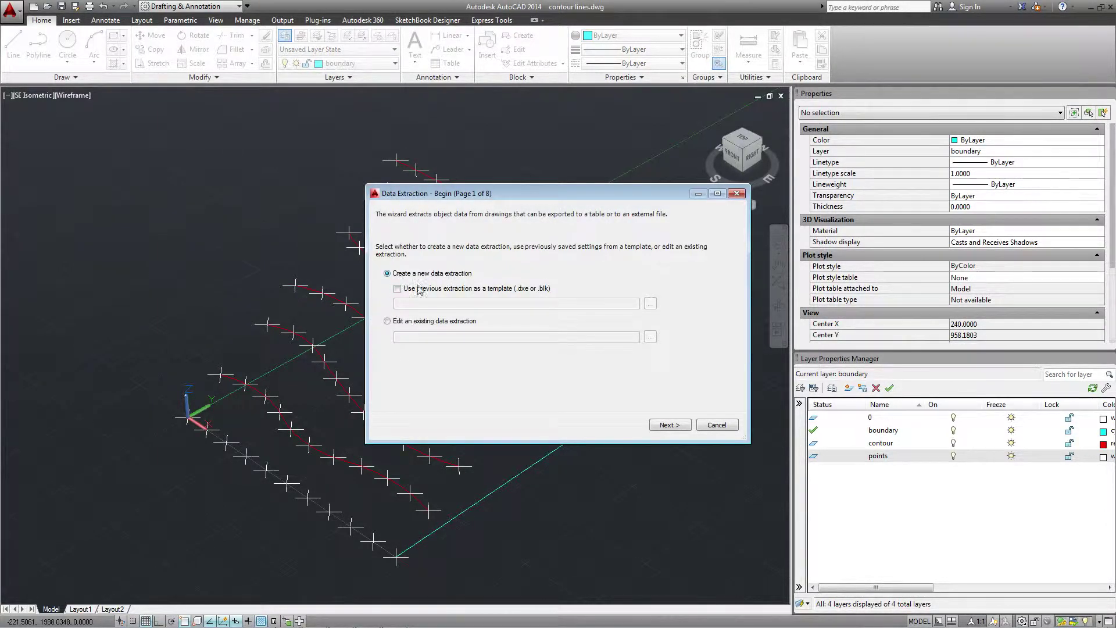
Save the extraction as contour points.dxe, replacing the existing file.
click(669, 426)
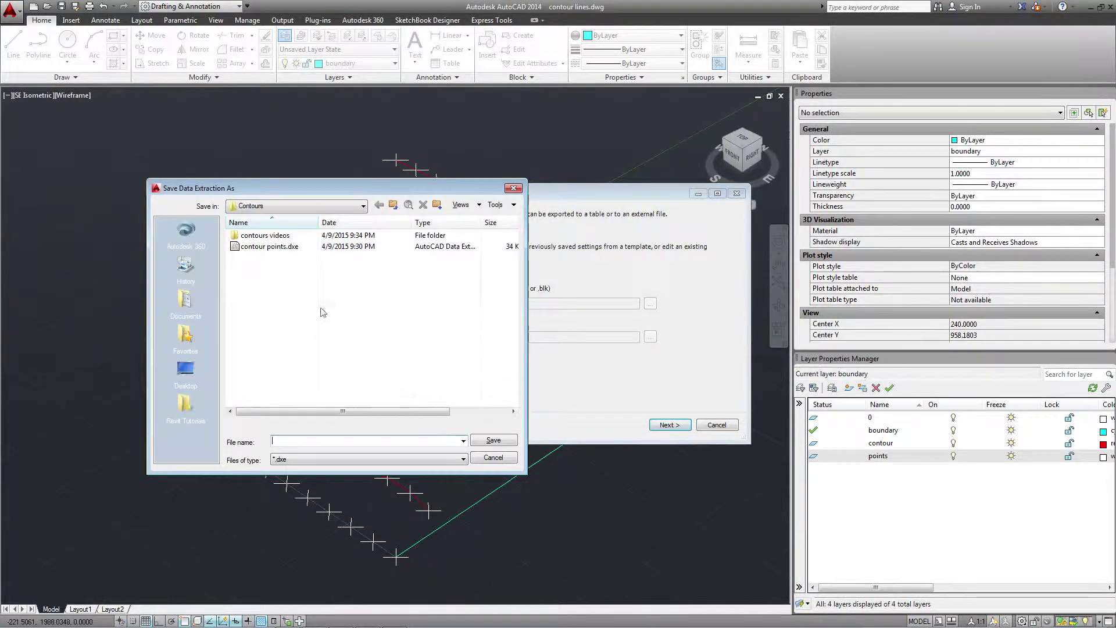
click(269, 247)
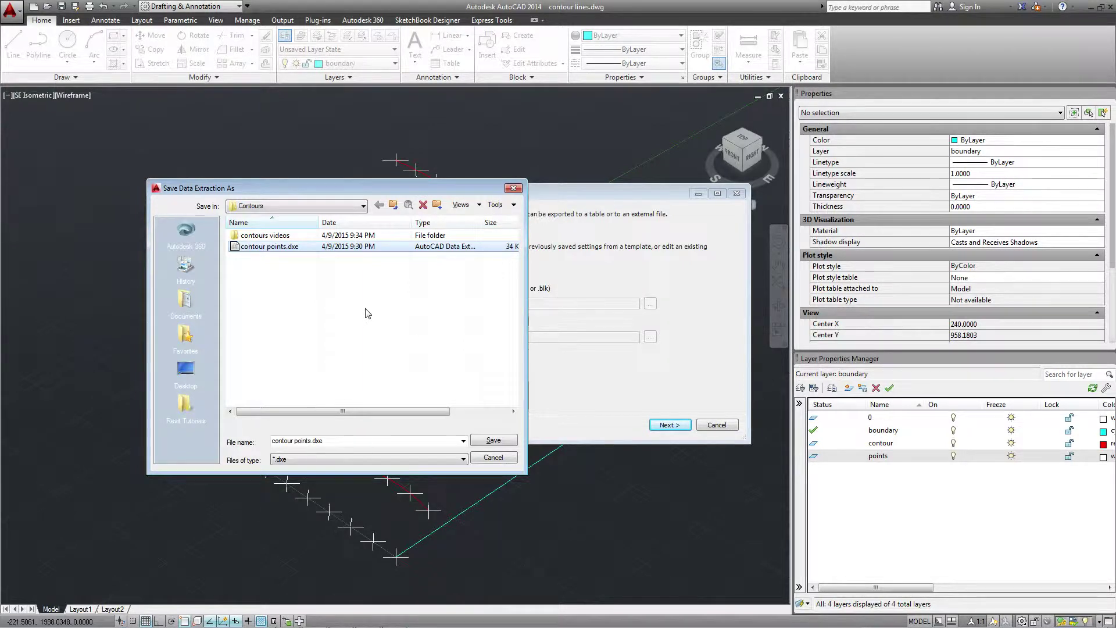
click(492, 440)
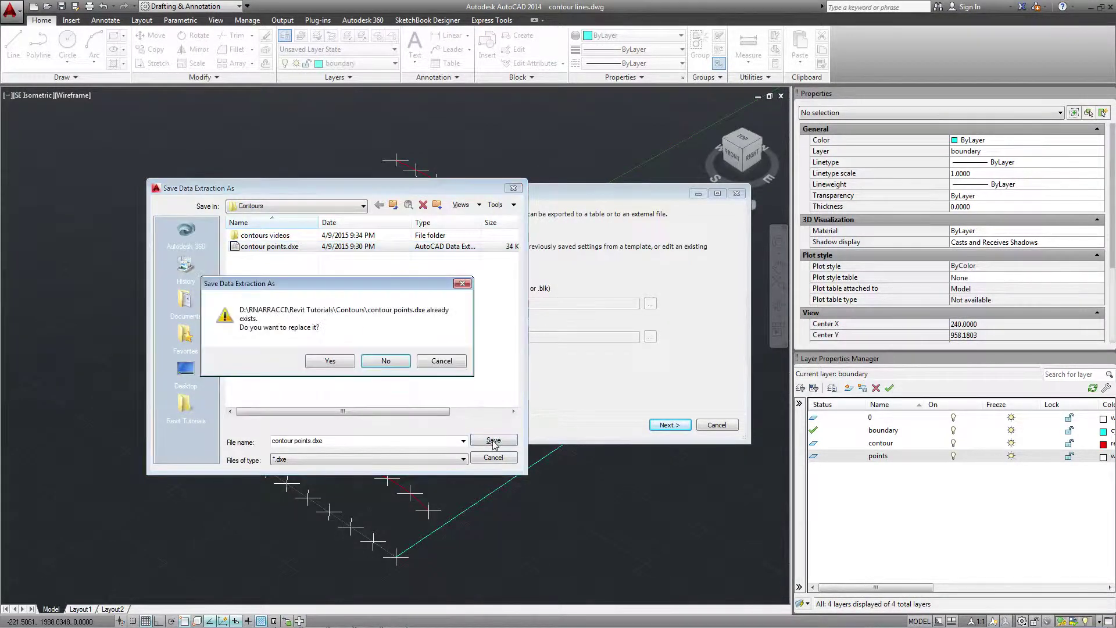
click(340, 364)
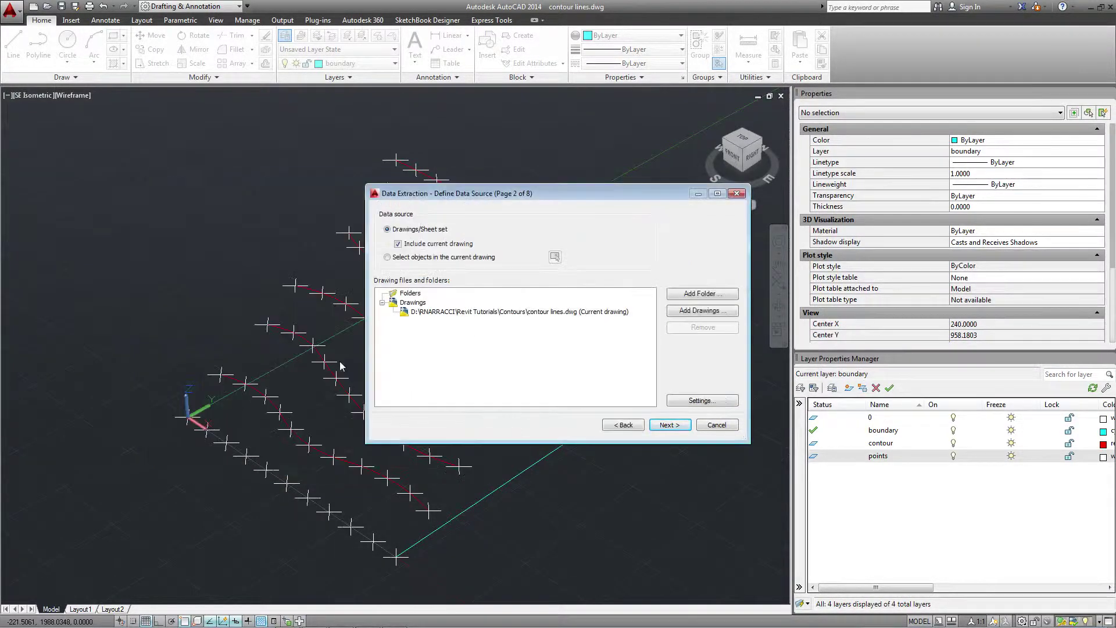
Extract only point objects, dropping polylines, lines, and the General, Drawing and 3D Visualization properties.
click(668, 425)
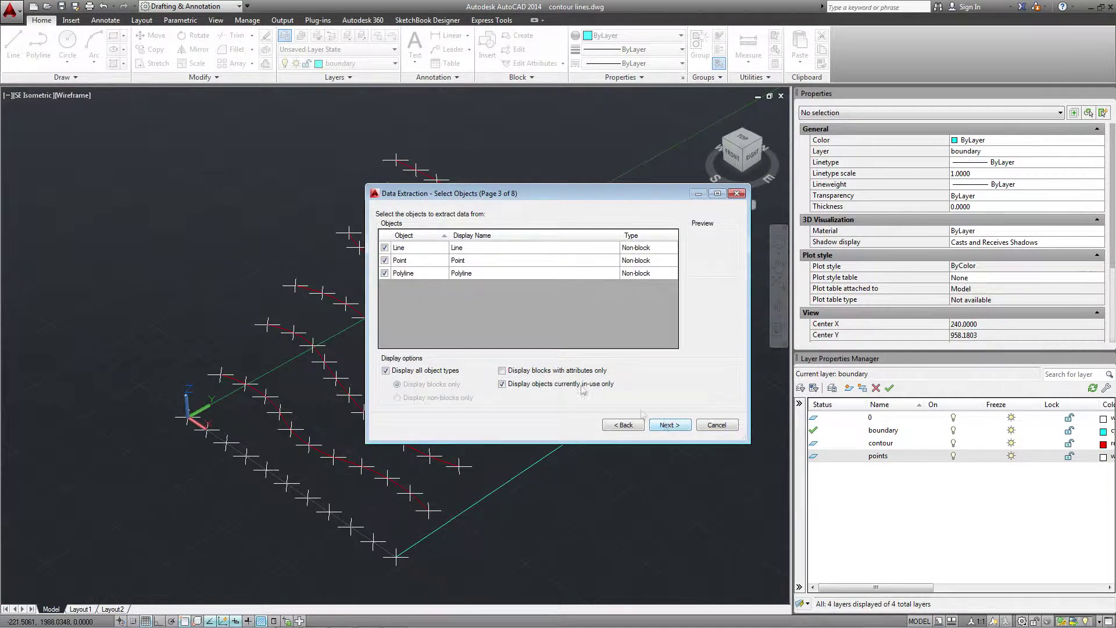
click(385, 273)
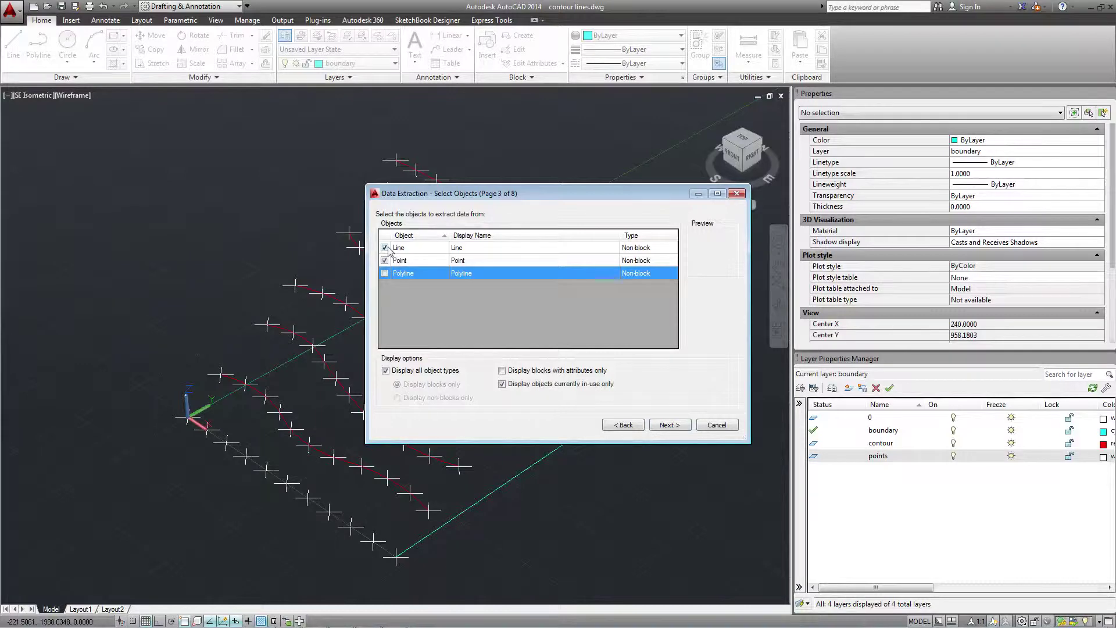
click(384, 249)
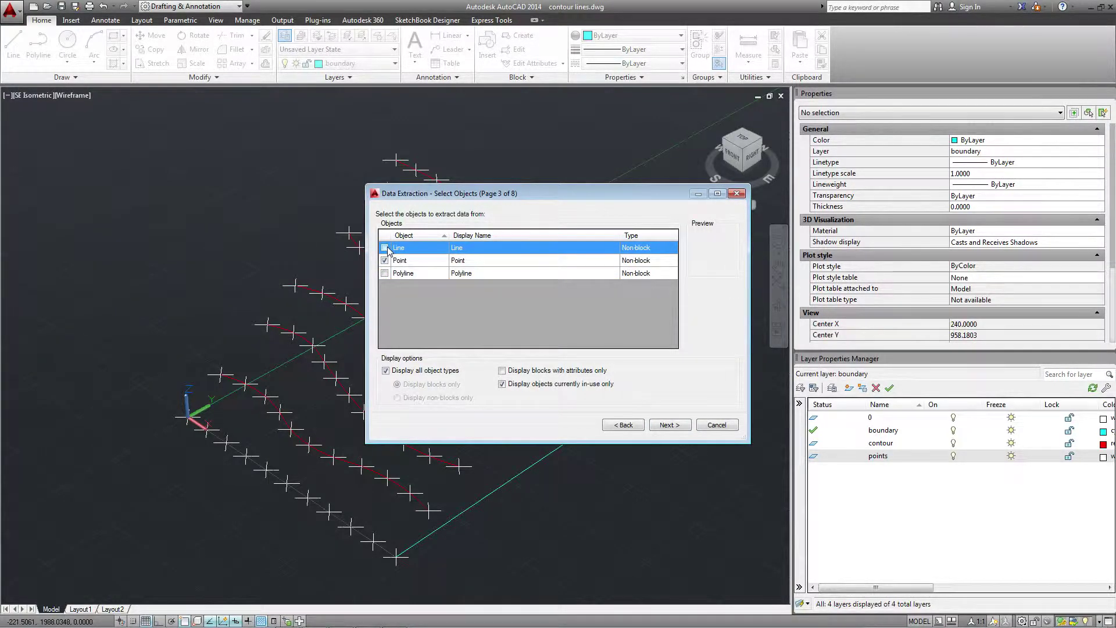
click(662, 425)
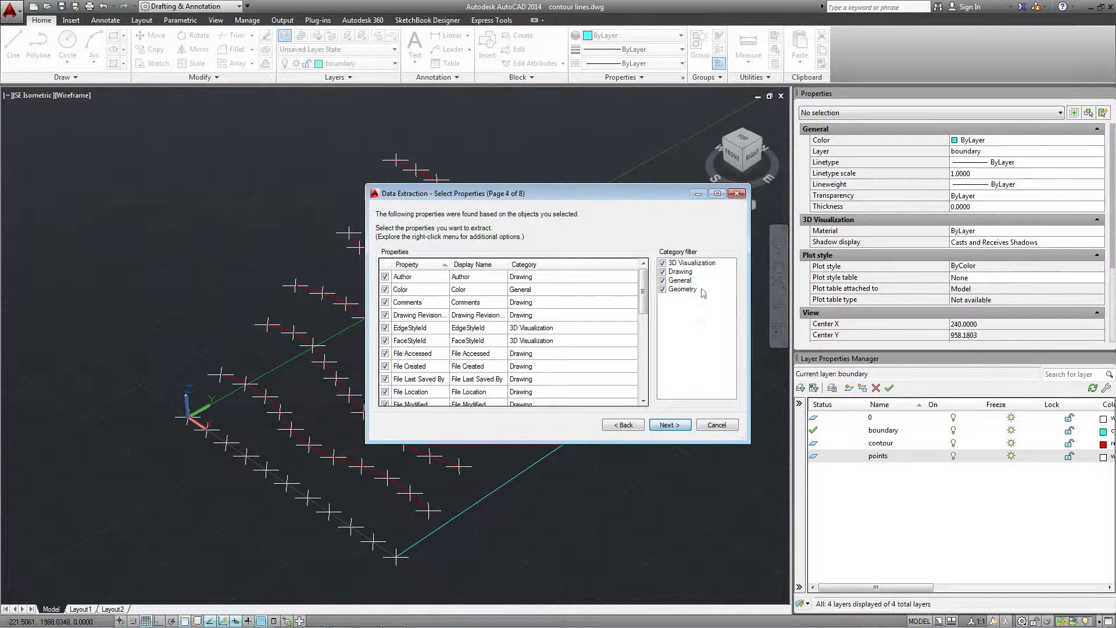
click(663, 280)
click(663, 272)
click(663, 262)
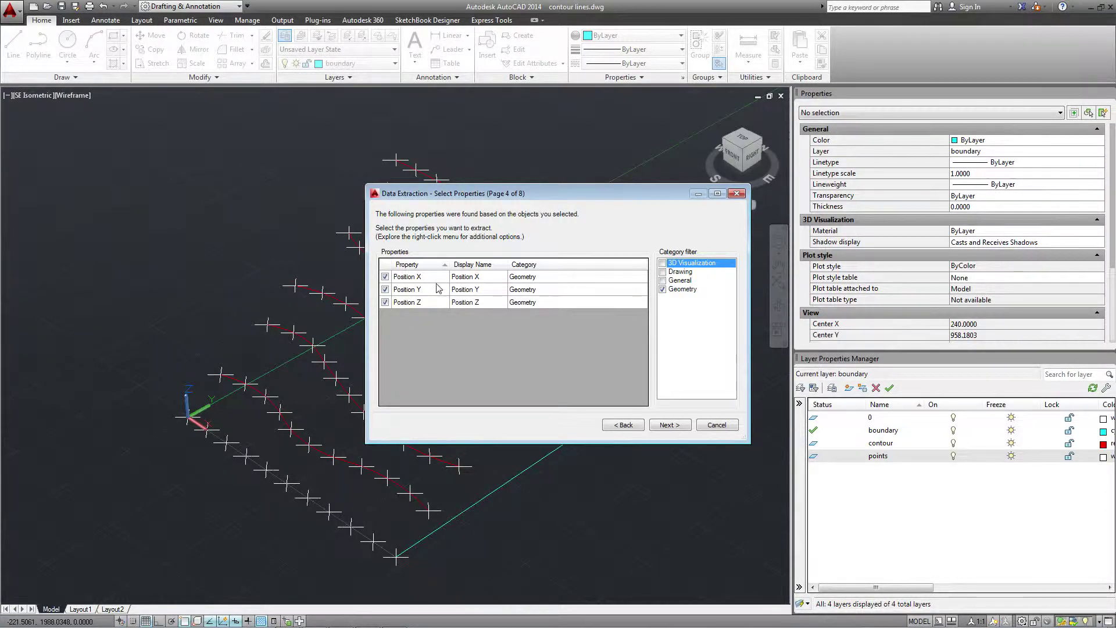
click(665, 426)
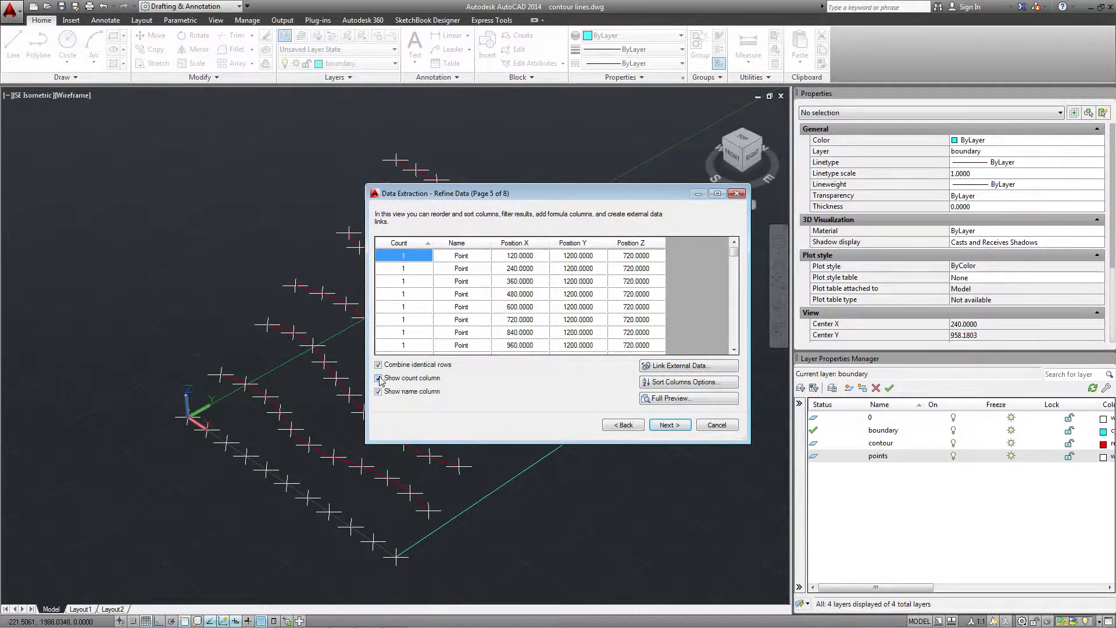
Remove the count and name columns from the extracted point data.
click(379, 379)
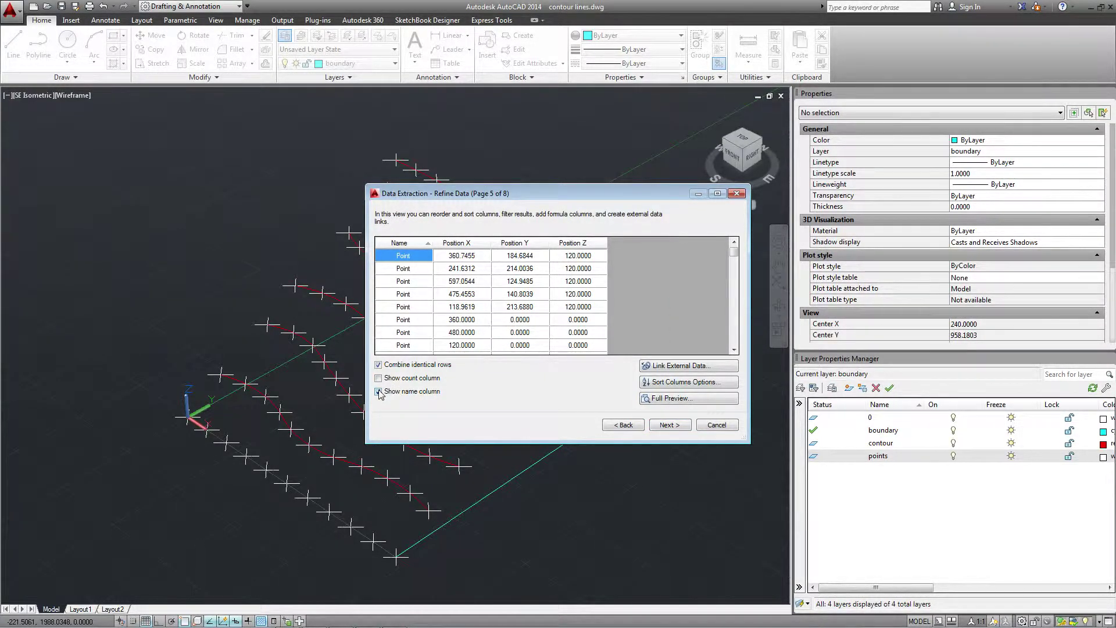
click(378, 392)
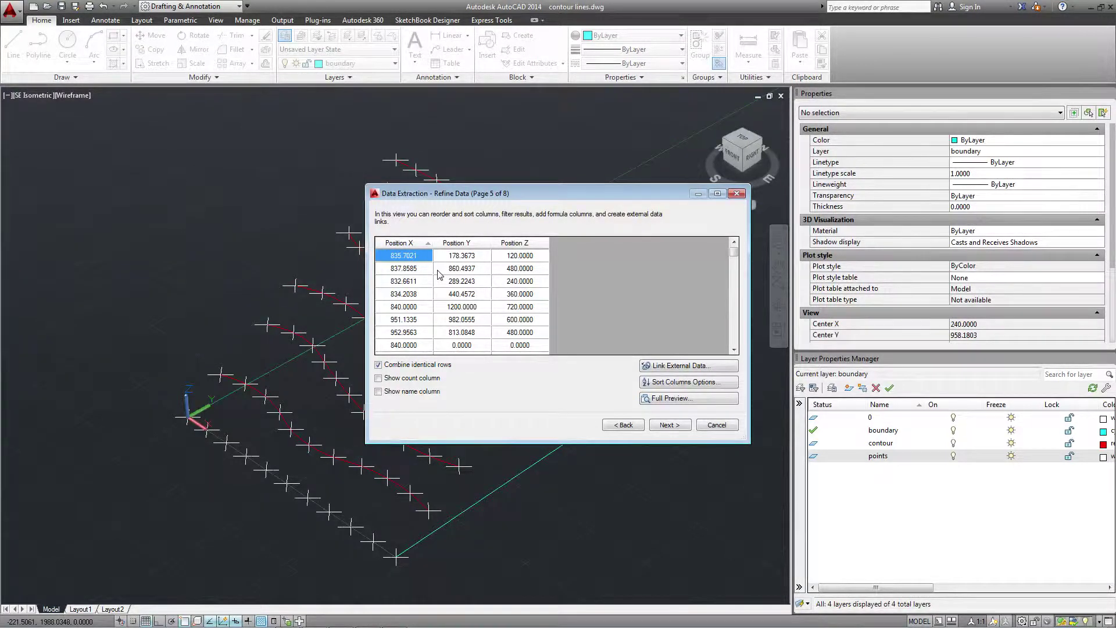
click(679, 425)
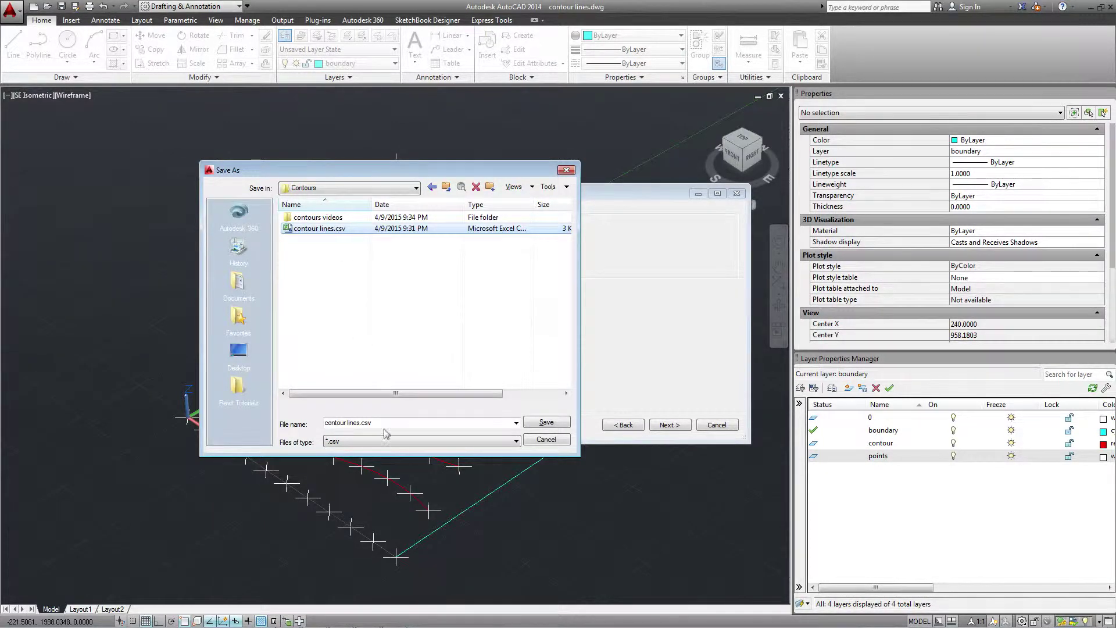
Output the coordinates to contour lines.csv, replacing the old file, and finish the extraction.
click(546, 423)
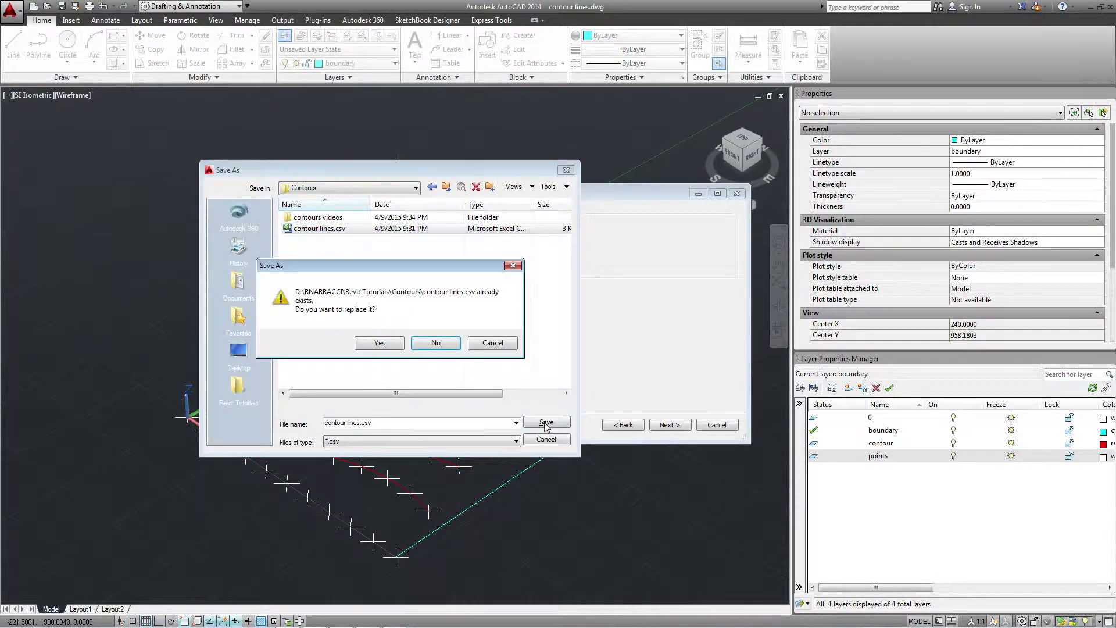
click(398, 345)
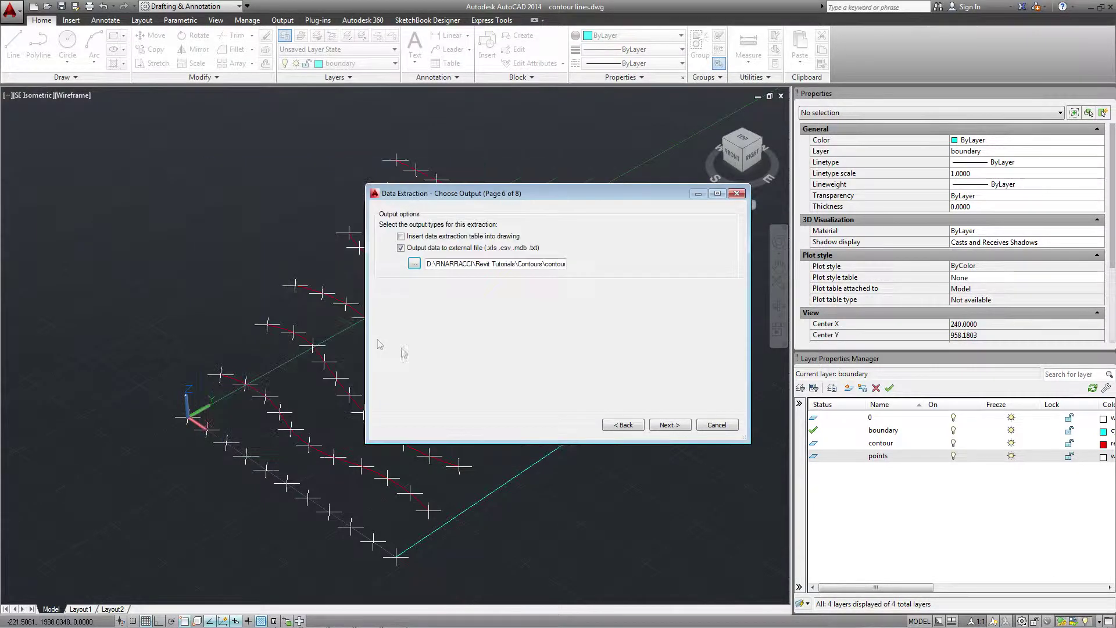
click(669, 425)
click(668, 426)
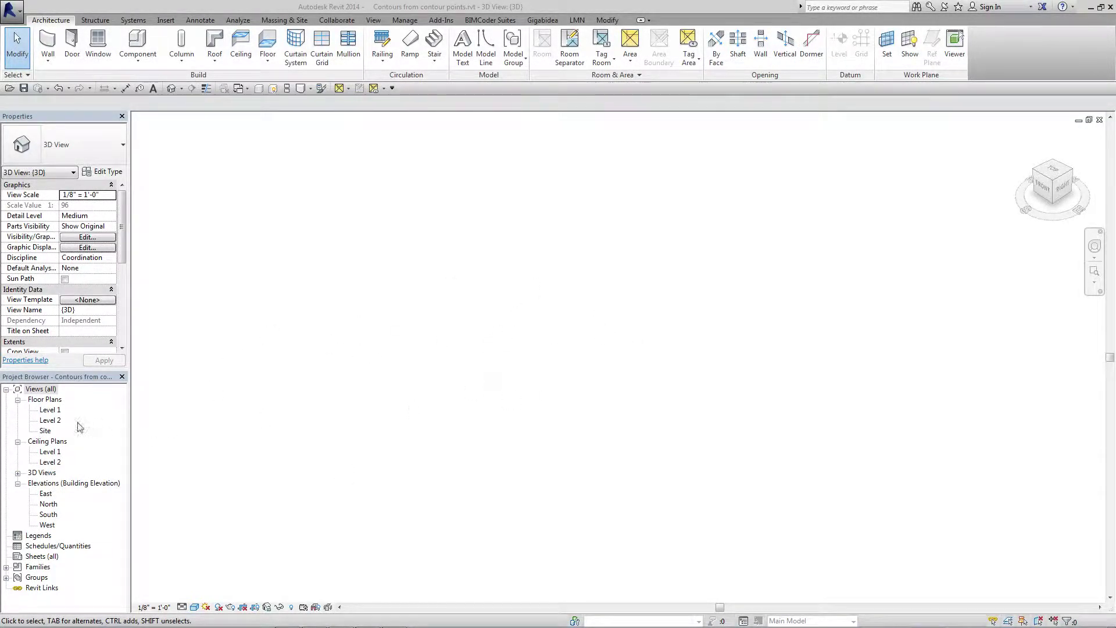
On the Site plan, build a toposurface from the contour lines.csv points file using decimal inches.
double_click(45, 430)
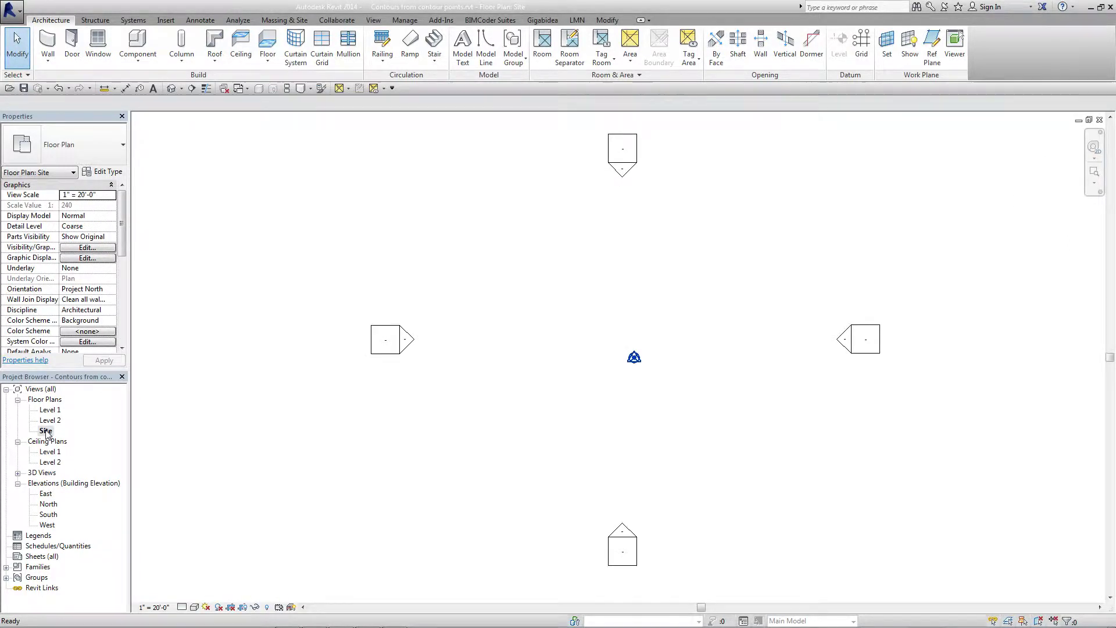
click(293, 21)
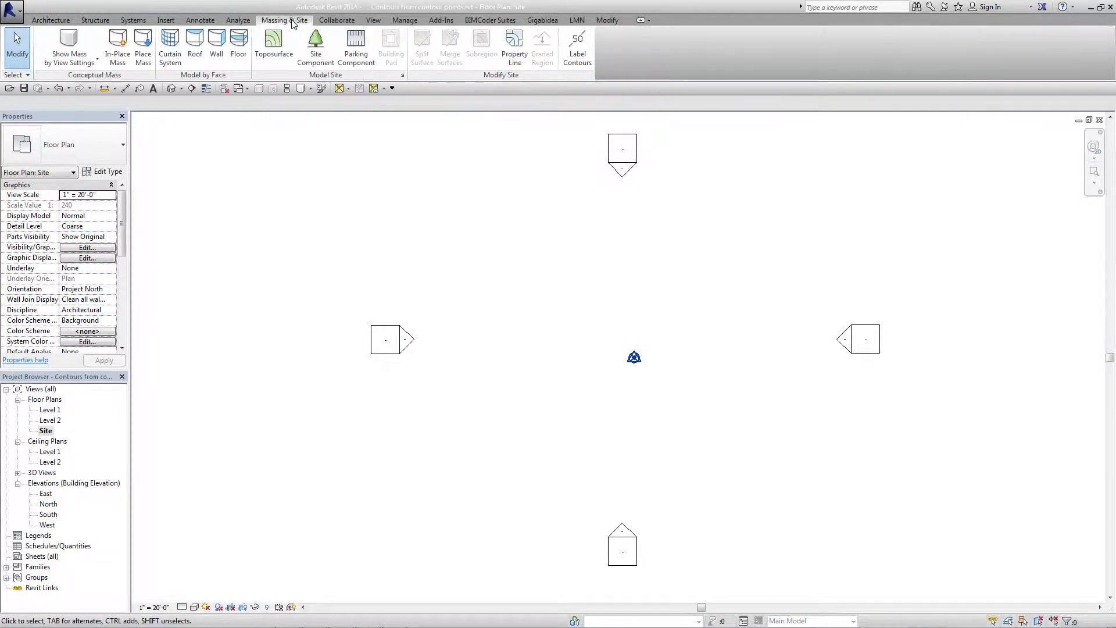
click(274, 49)
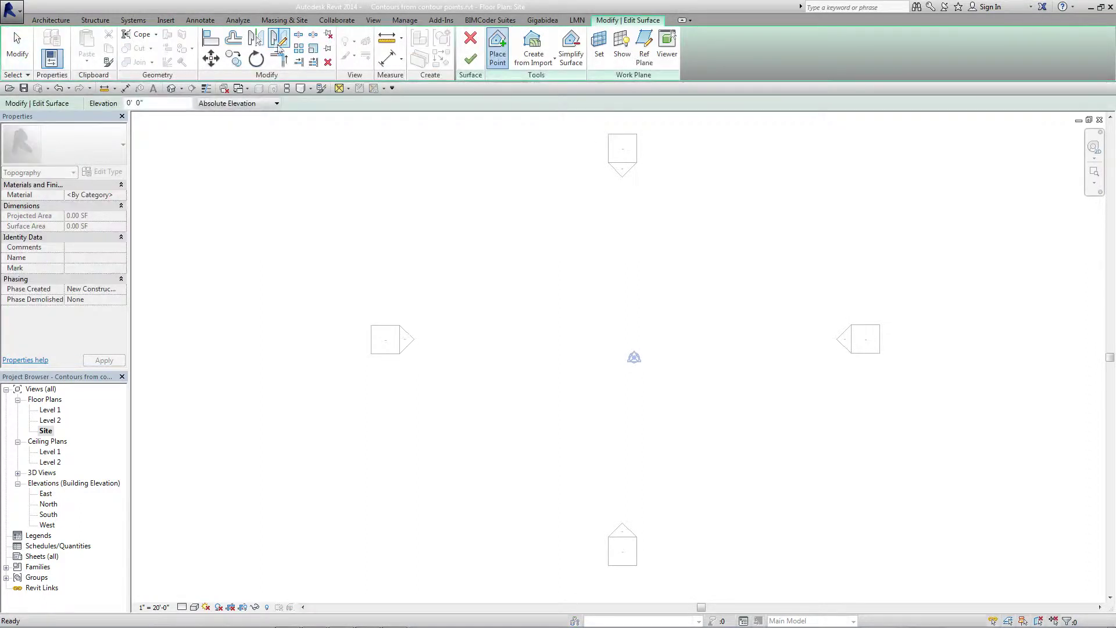
click(547, 68)
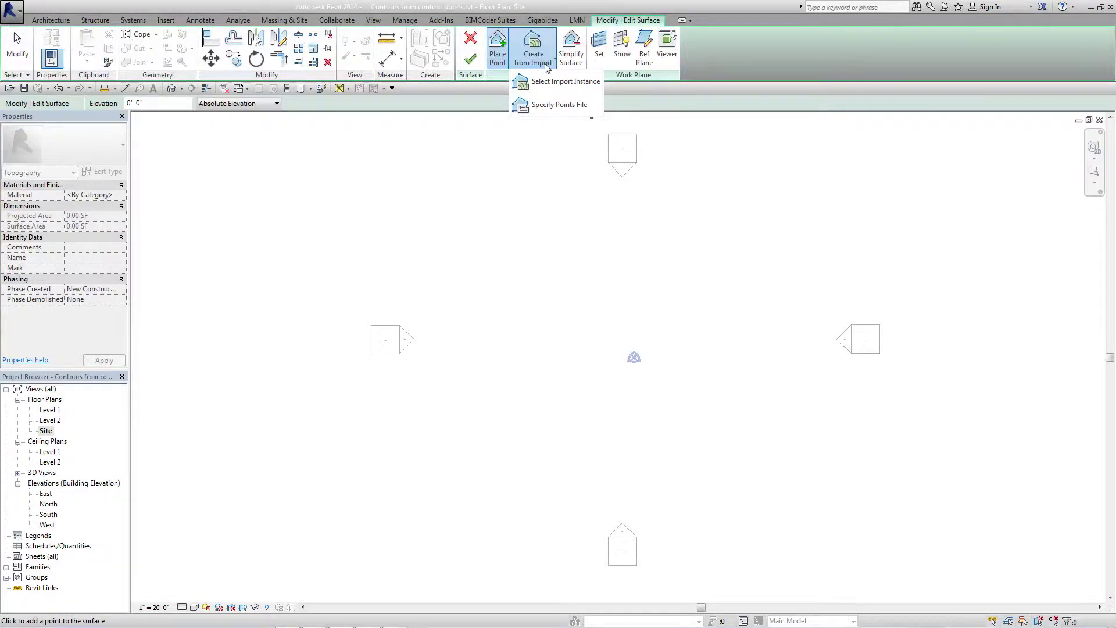
click(546, 105)
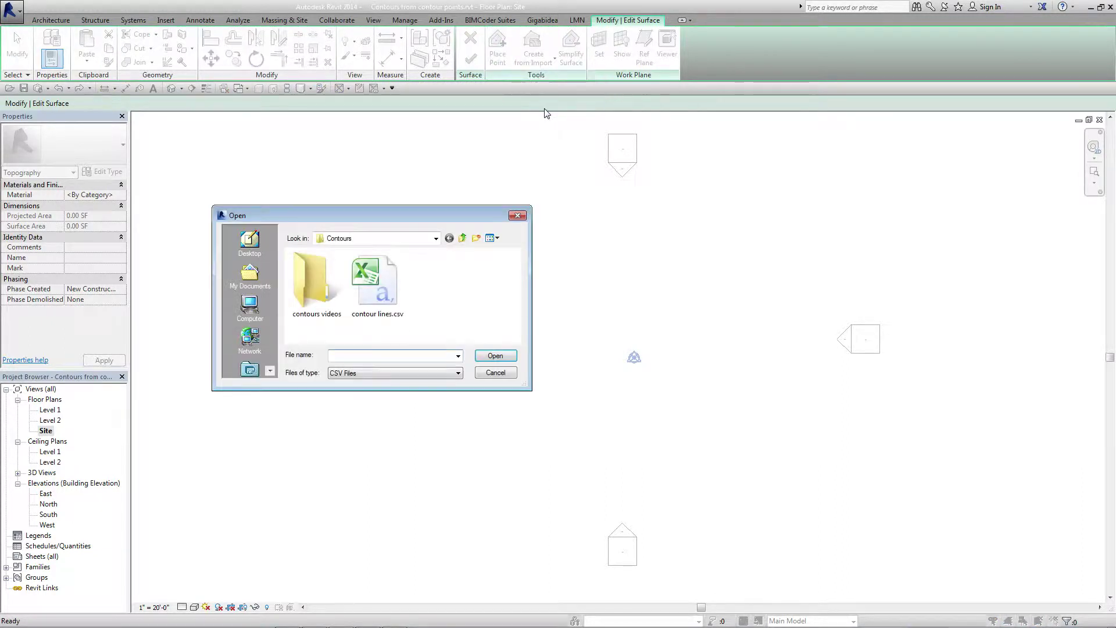
click(374, 282)
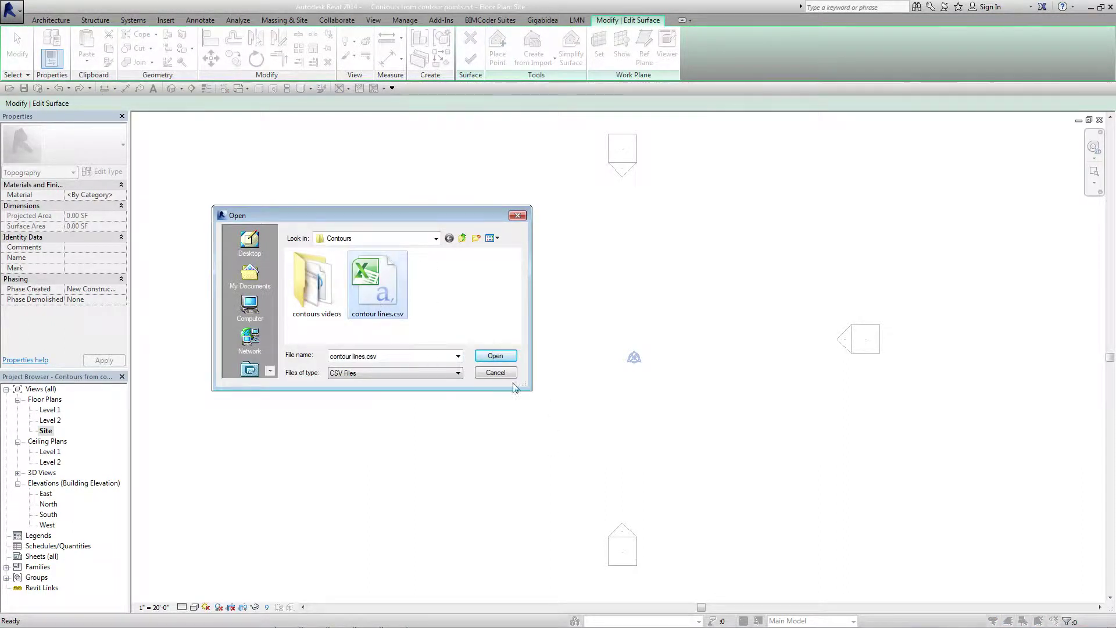
click(494, 356)
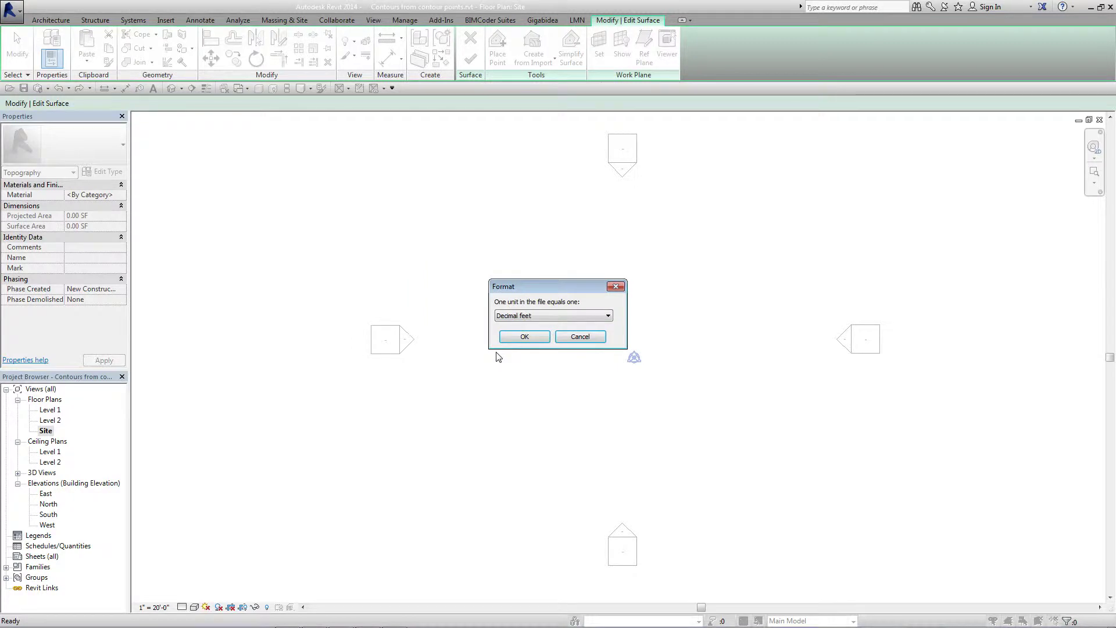
click(520, 316)
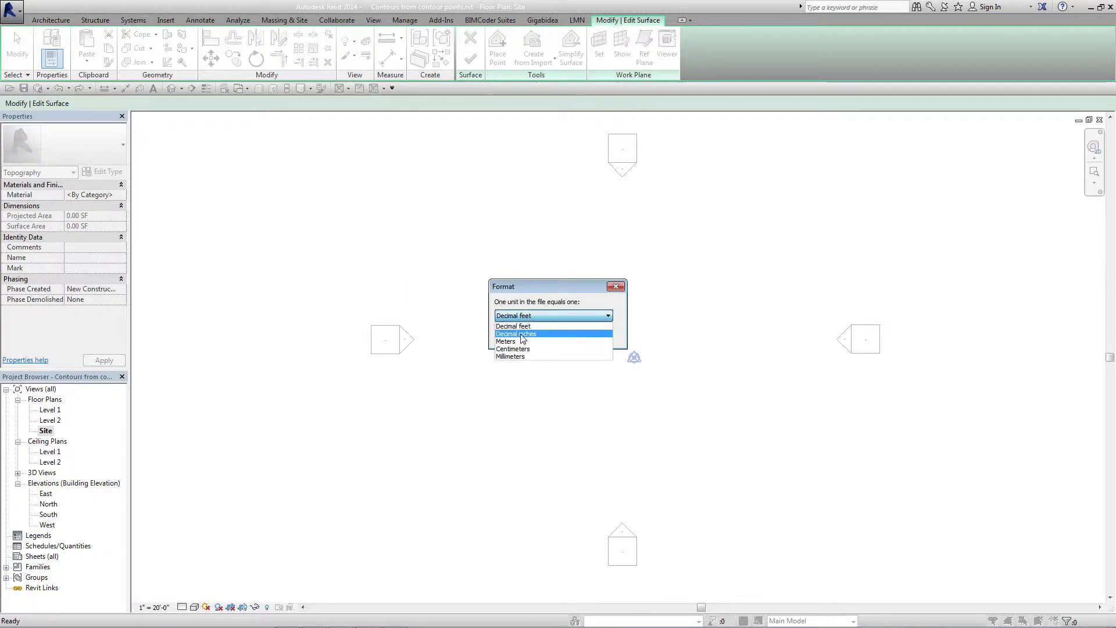
click(523, 332)
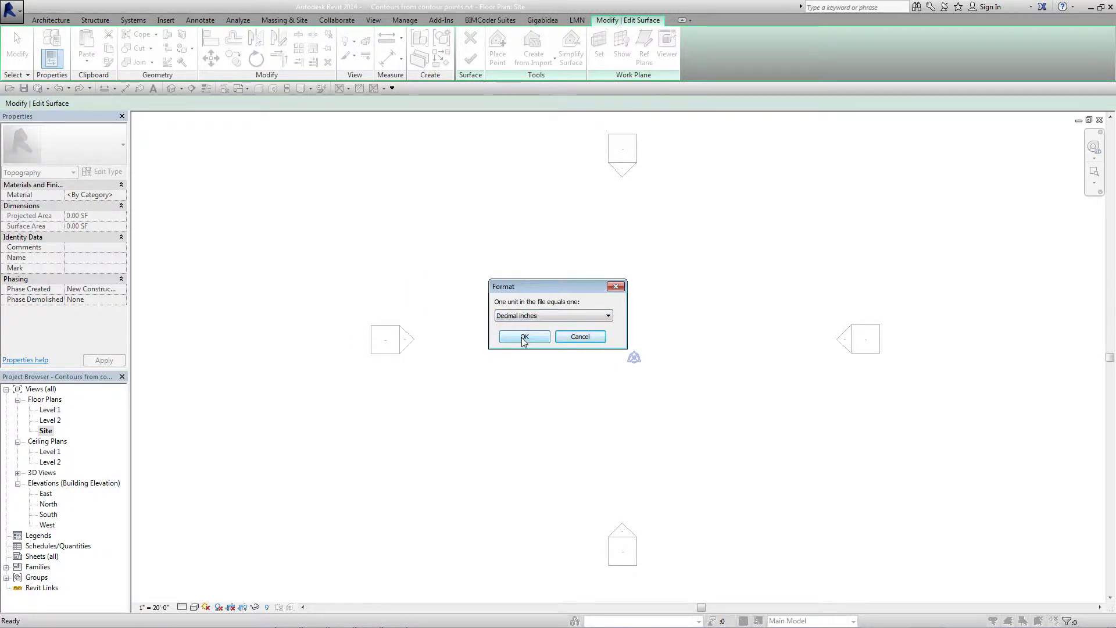
click(523, 337)
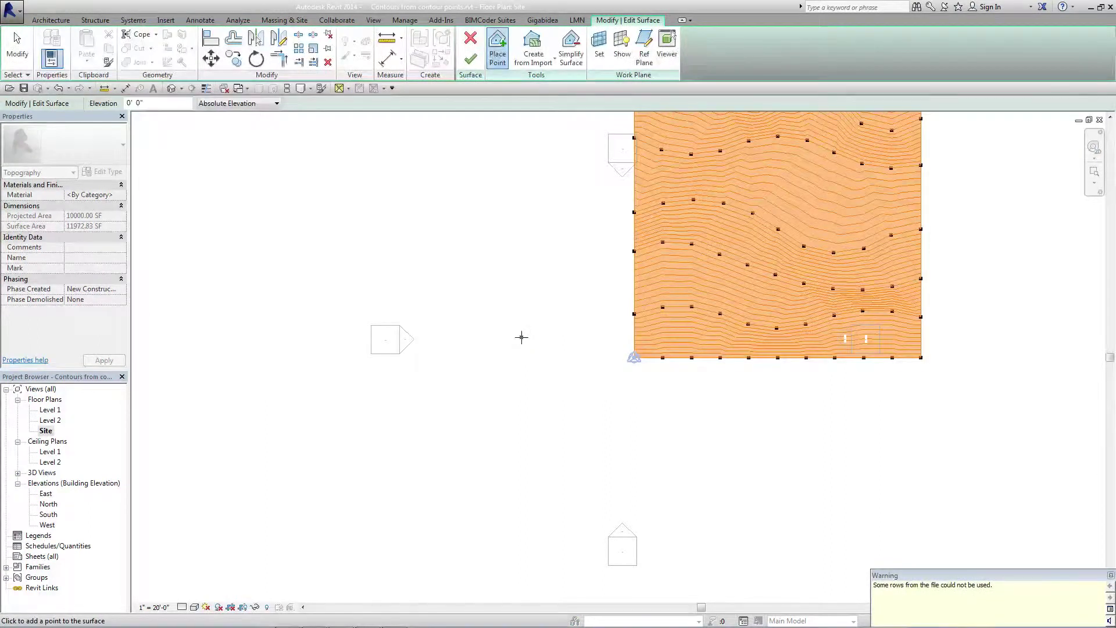
click(512, 115)
In the 3D view, test-drag a topo point, undo the move, and finish the toposurface.
click(171, 88)
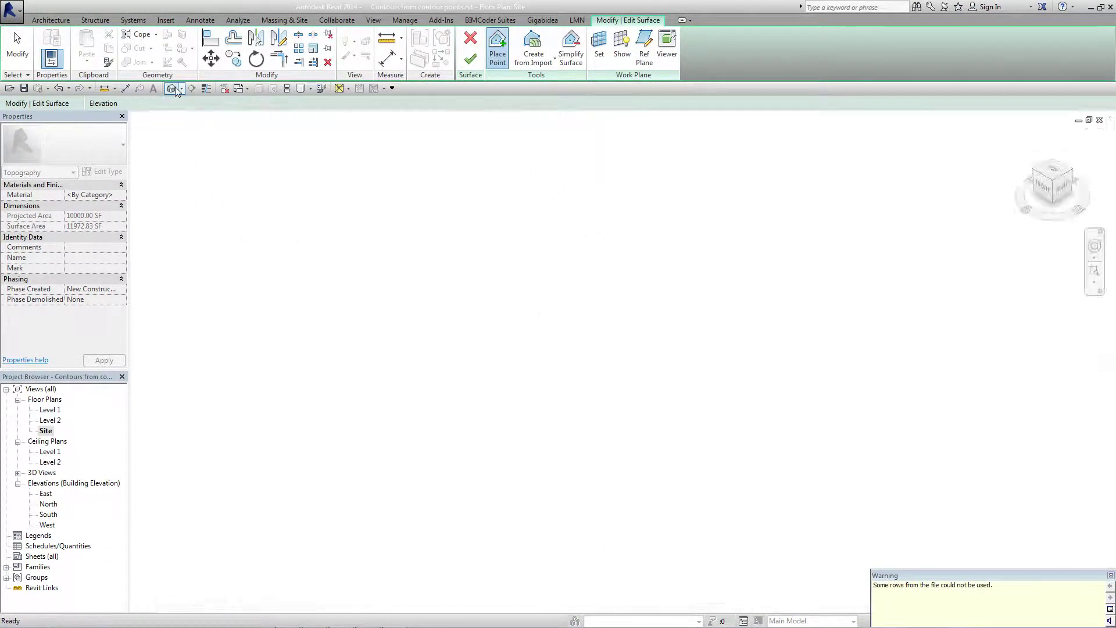
scroll(550, 344, up, 4)
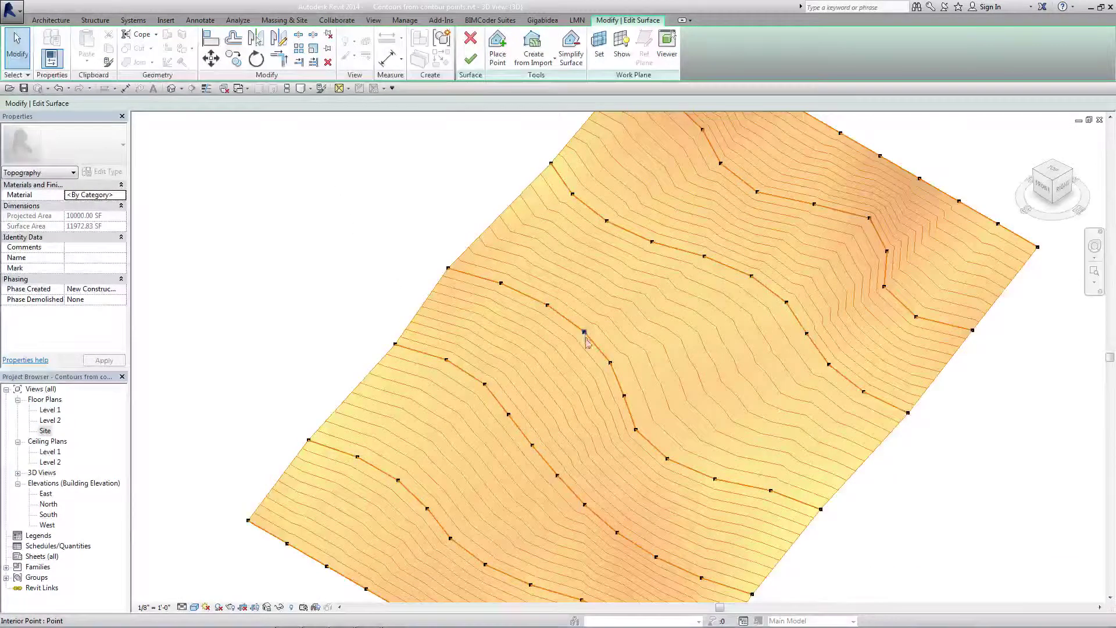
click(584, 332)
mouse_move(584, 332)
mouse_down()
mouse_move(573, 325)
mouse_move(569, 344)
mouse_up()
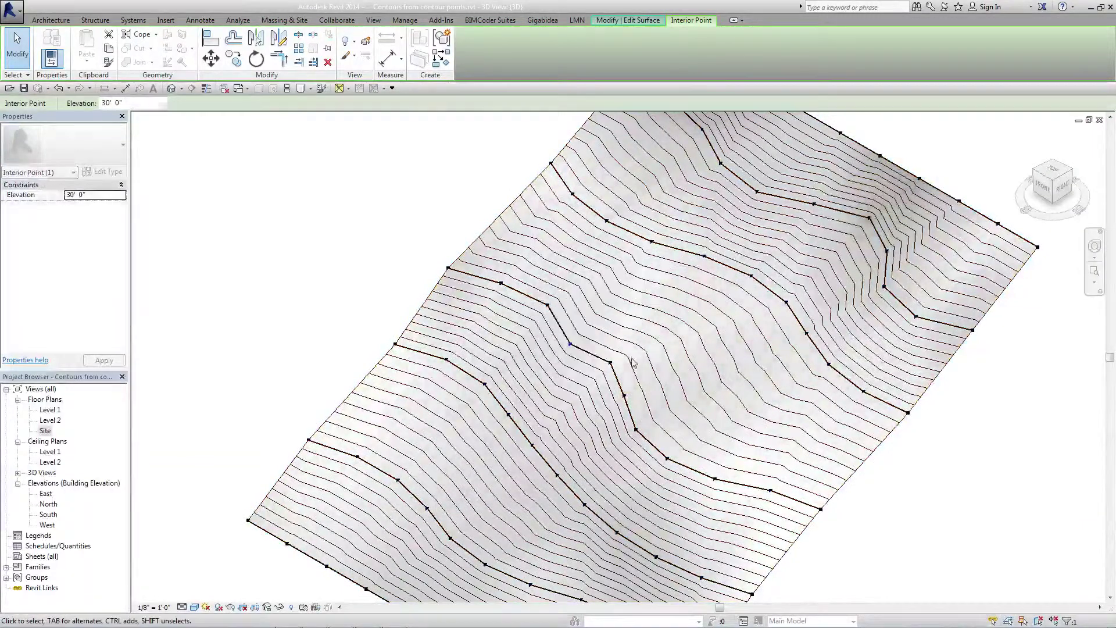
click(58, 87)
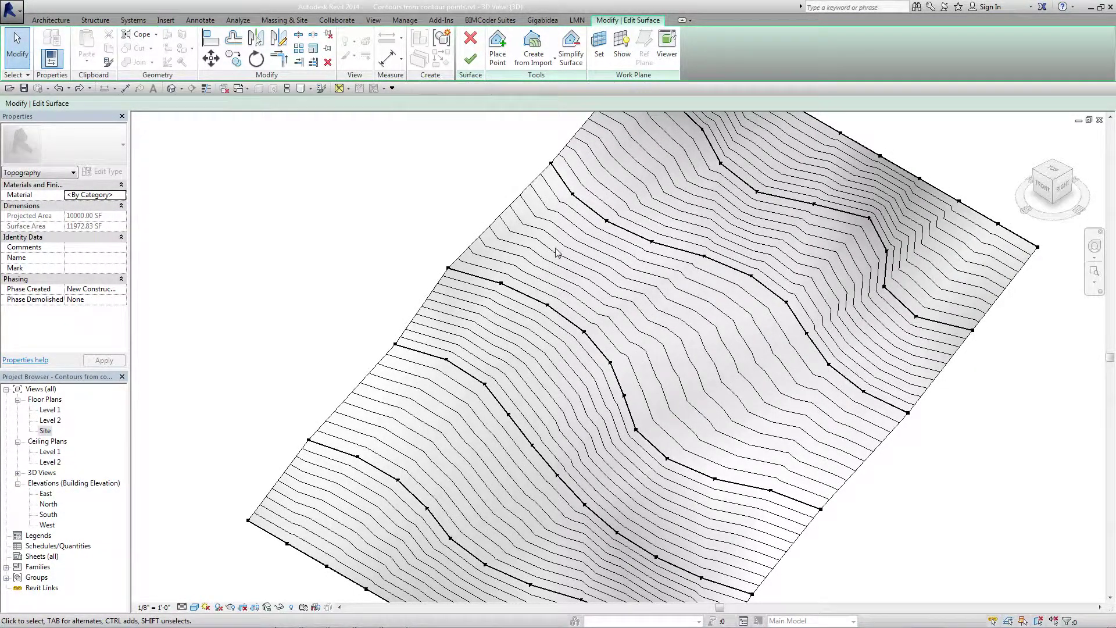
click(470, 58)
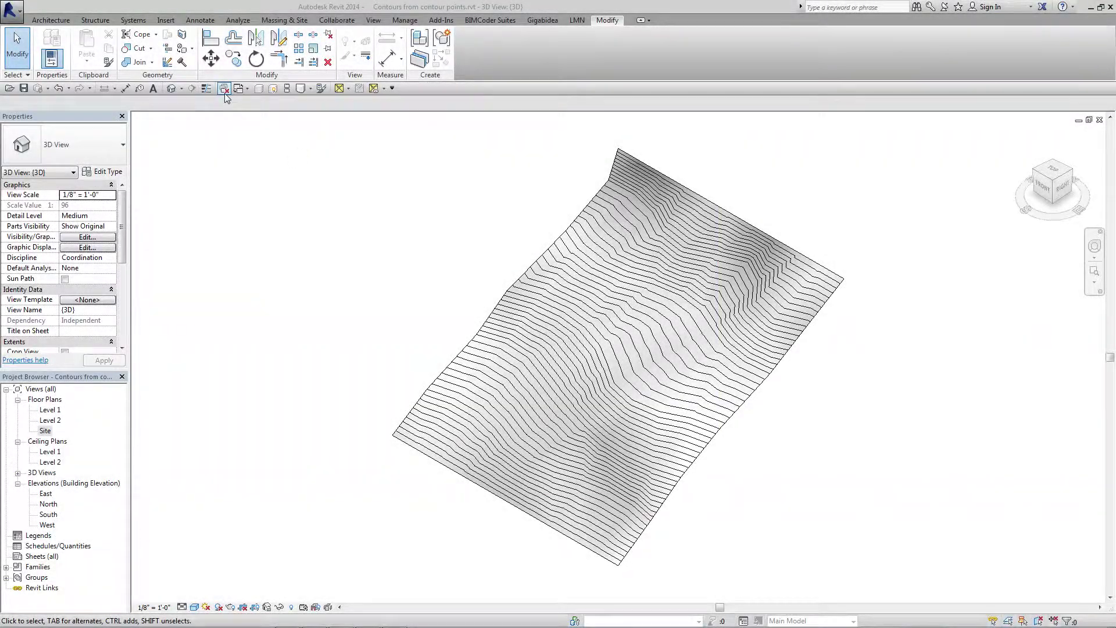
Orbit the contour-lines toposurface, then switch to the contour-points project and orbit it for comparison.
click(224, 88)
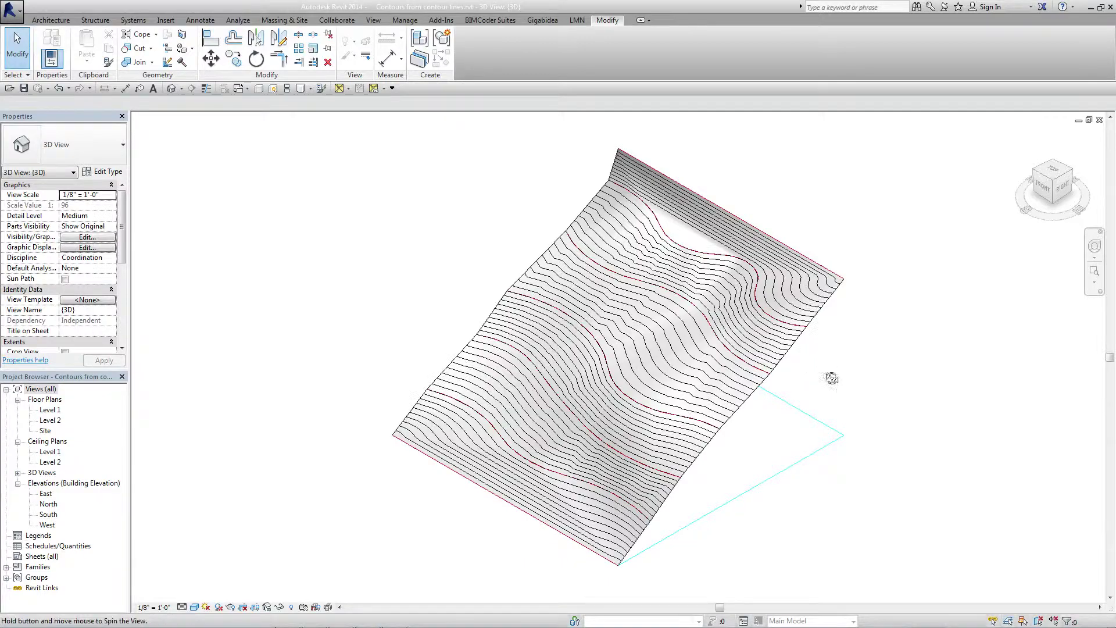
drag(831, 378, 714, 289)
scroll(713, 290, up, 3)
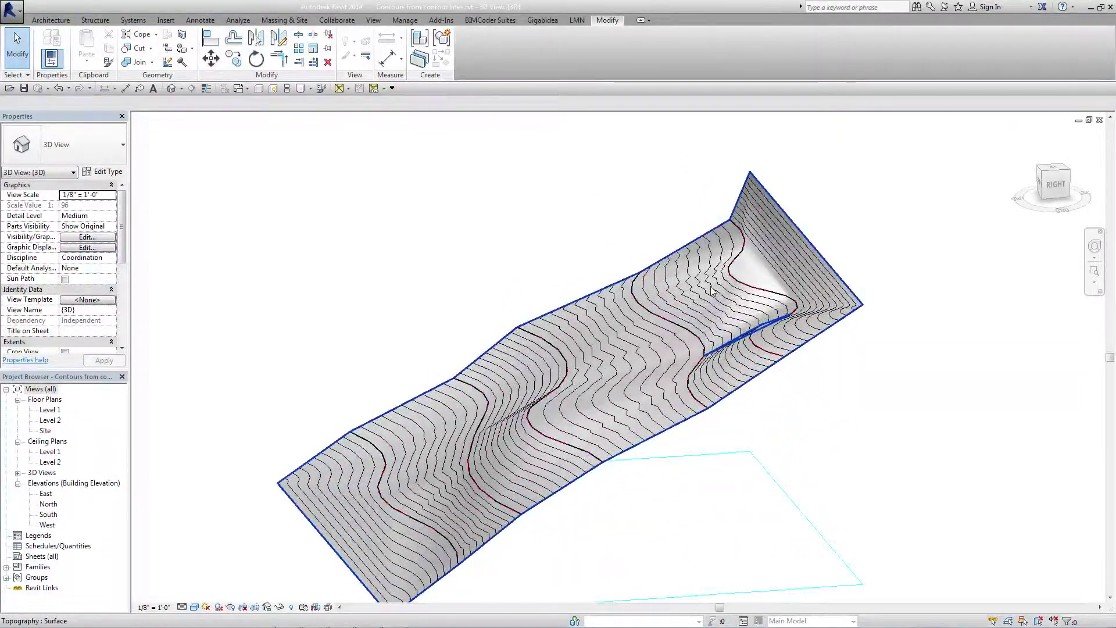
key(ctrl+Tab)
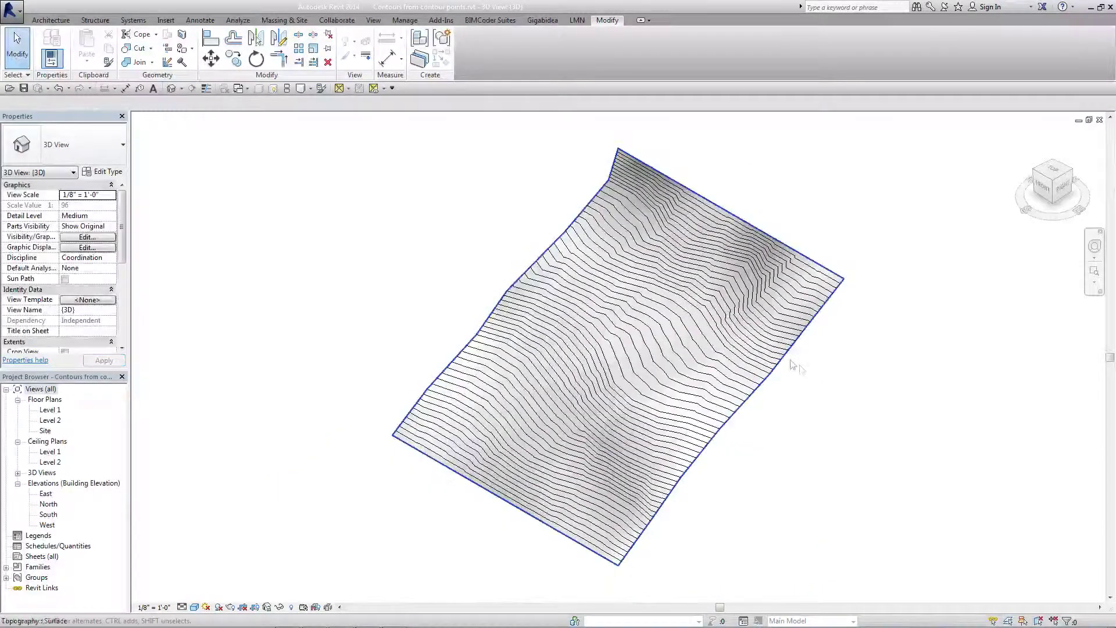
shift+middle_drag(822, 373, 715, 246)
scroll(718, 262, up, 3)
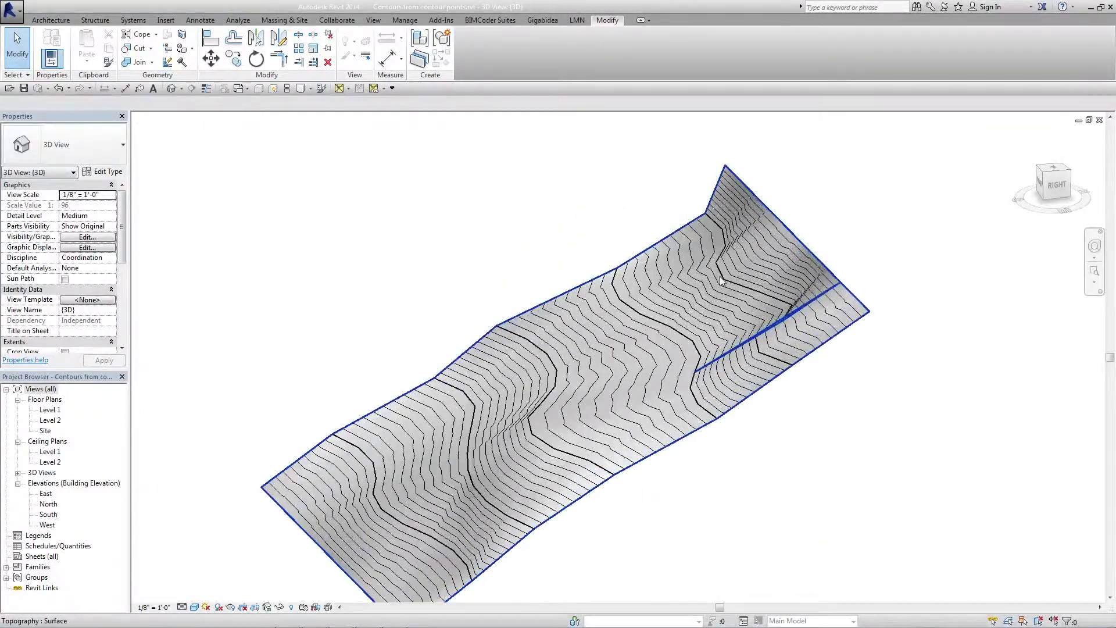
Toggle between the two projects and leave the contour-lines toposurface orbited to an overhead angle.
key(ctrl+Tab)
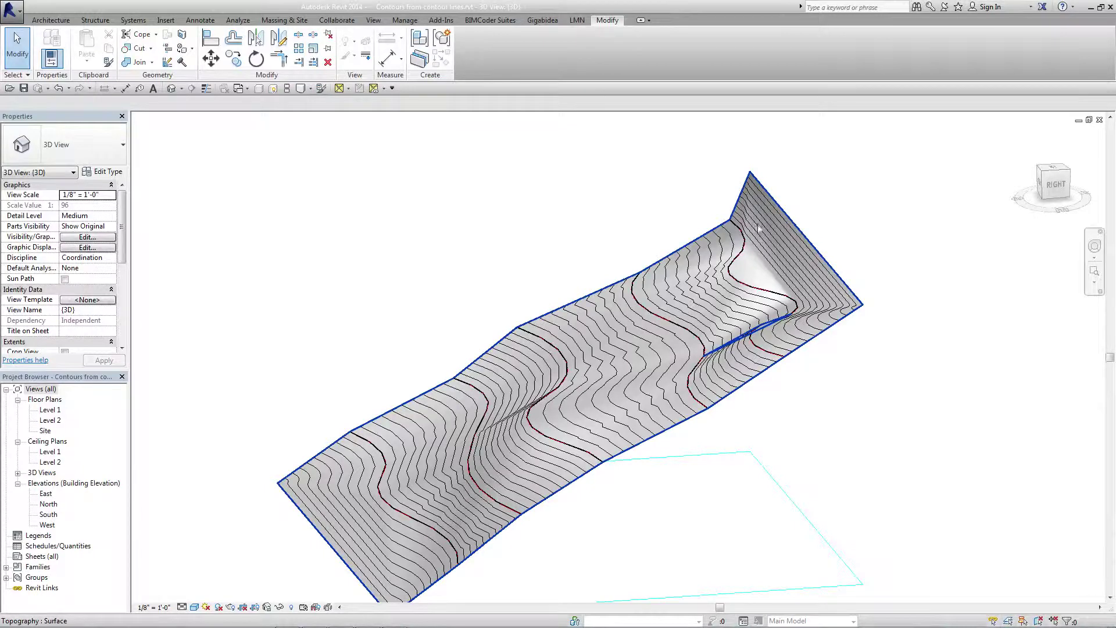
key(ctrl+Tab)
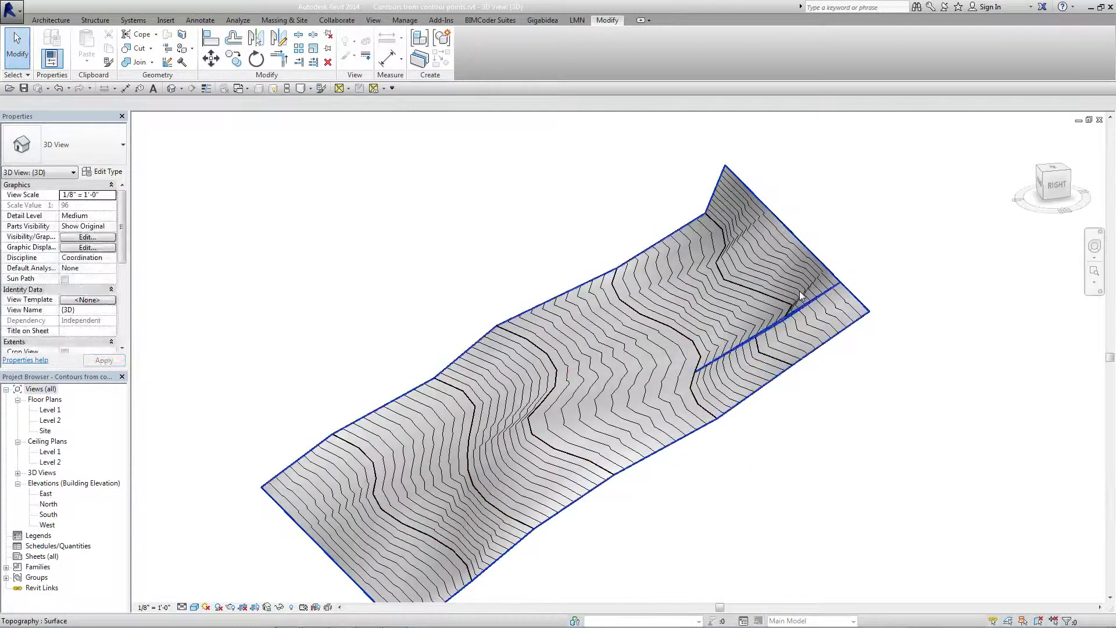
key(ctrl+Tab)
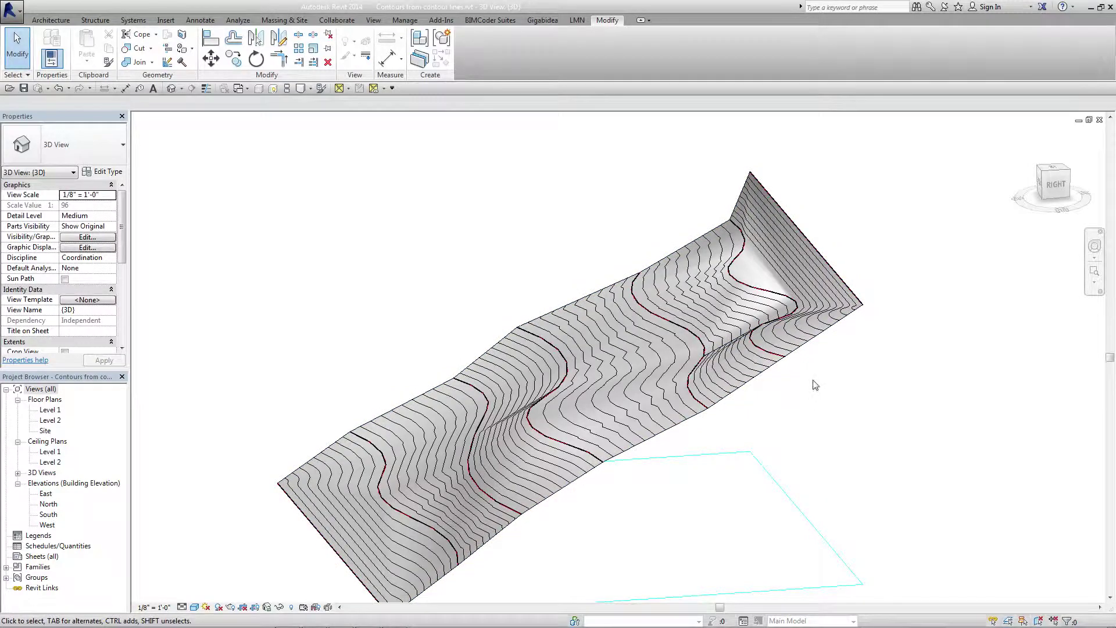
shift+middle_drag(816, 385, 634, 300)
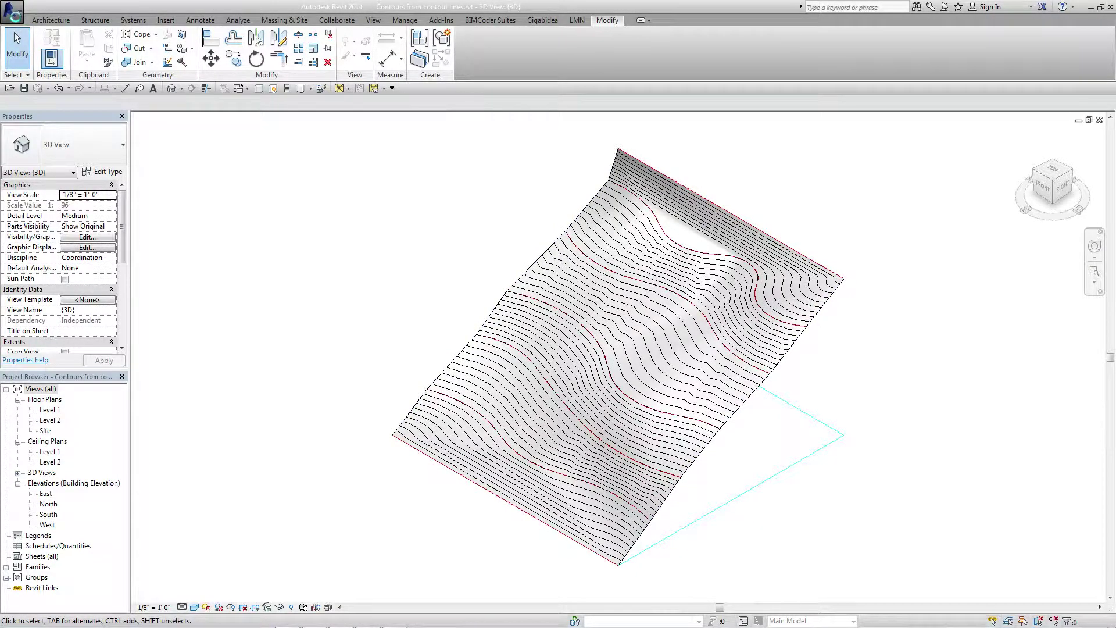
click(12, 9)
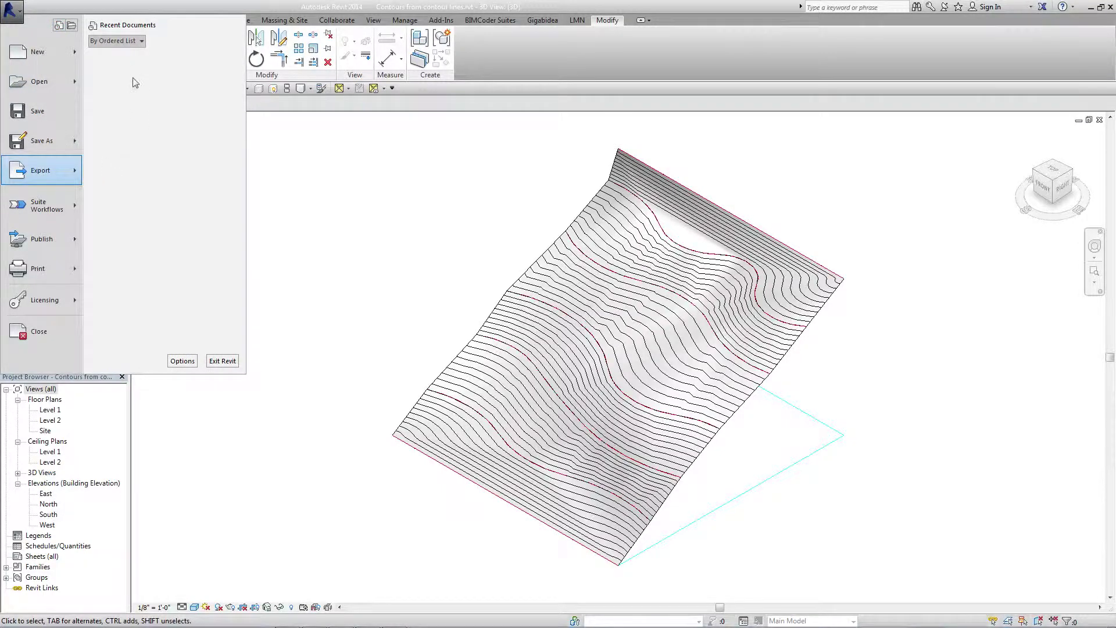
Export the contour-lines toposurface in DWG format.
mouse_move(195, 62)
click(264, 51)
click(516, 231)
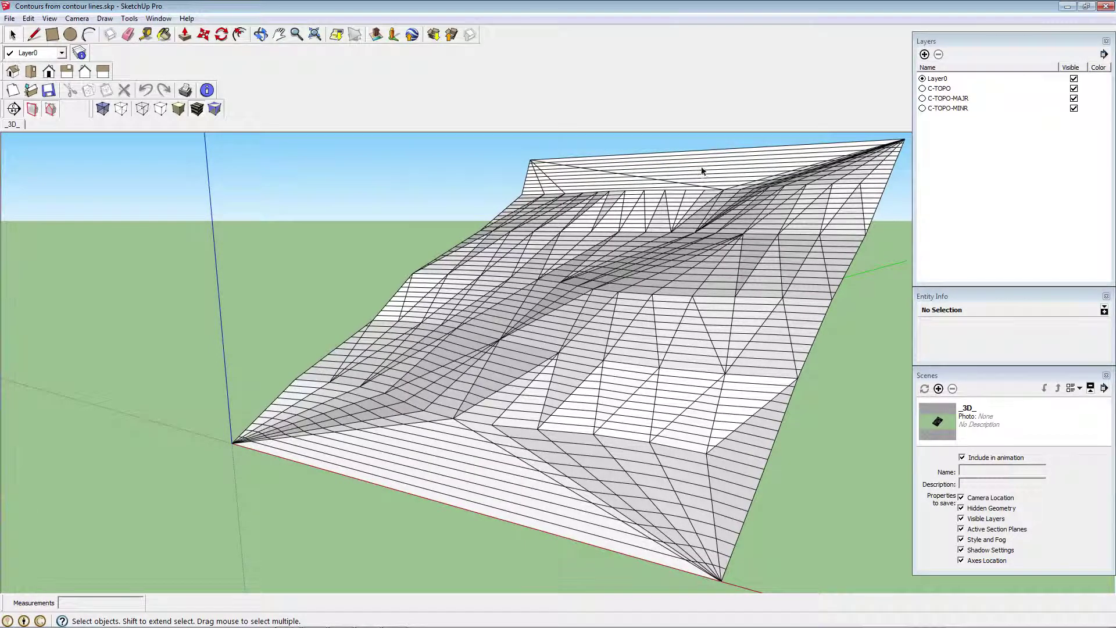
Open Contours from contour points.skp from SketchUp's recent files list.
click(10, 18)
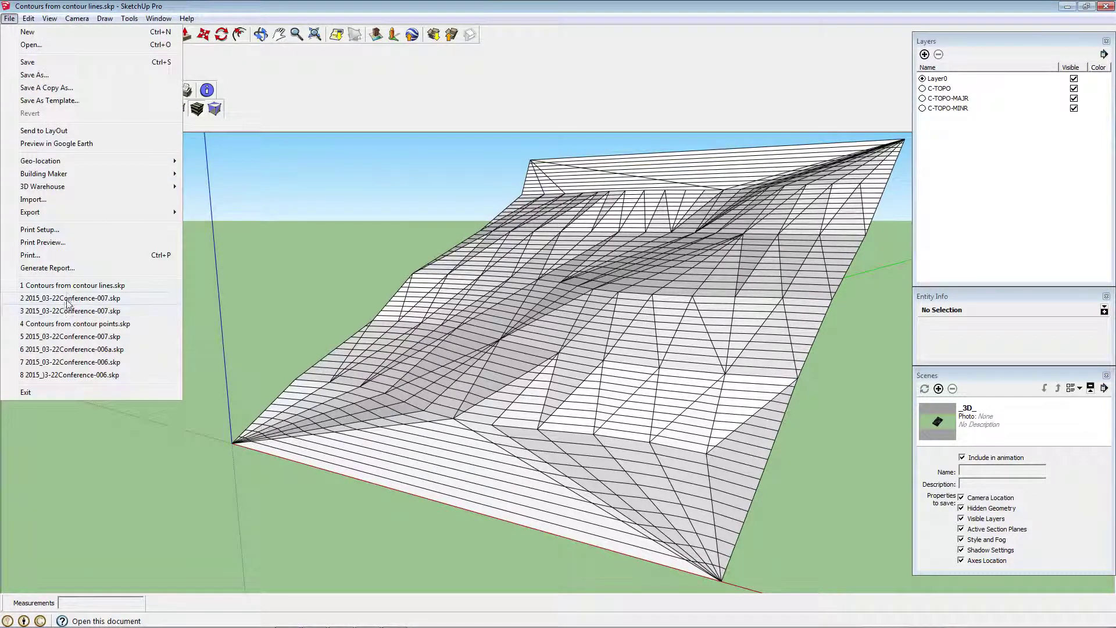
click(81, 322)
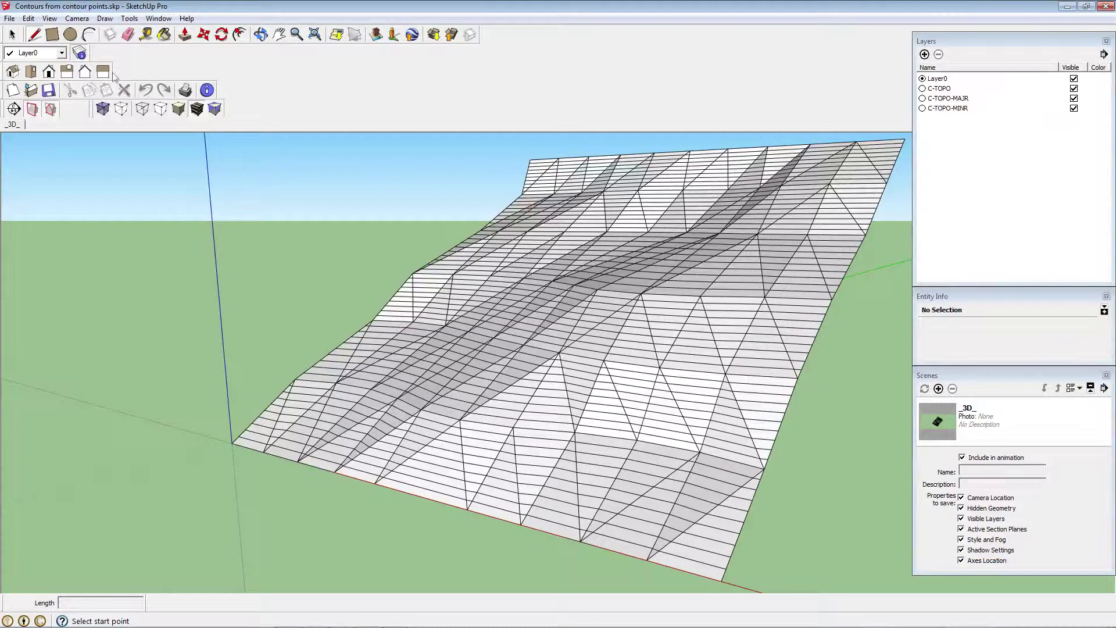
Tape-measure gaps between neighbouring contour edges on the points-based mesh, about 10' 2 5/8".
click(145, 36)
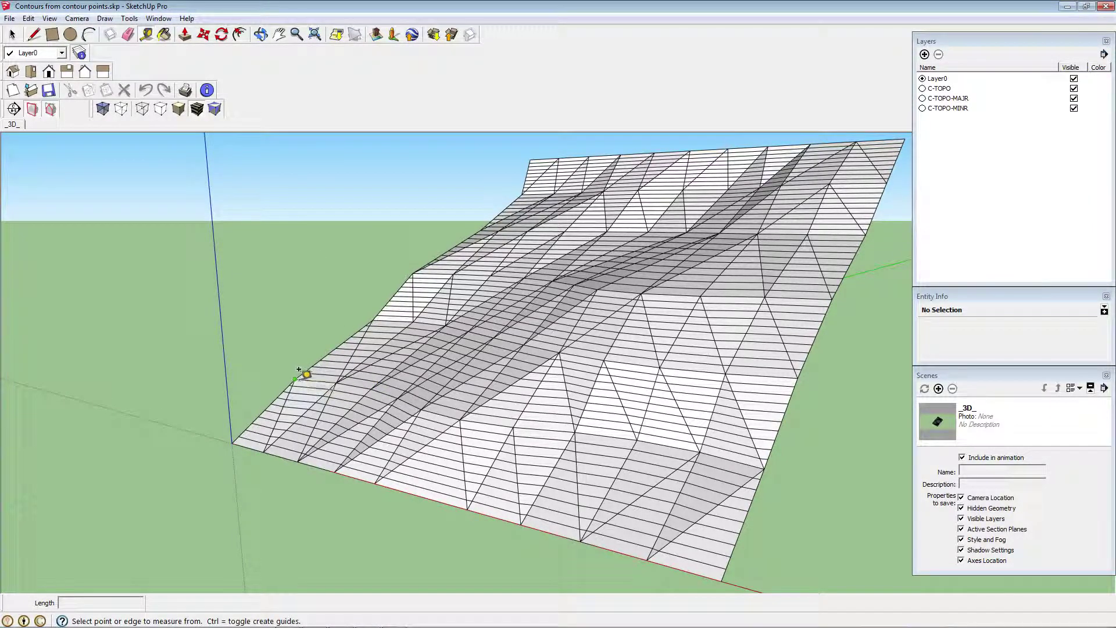
click(298, 368)
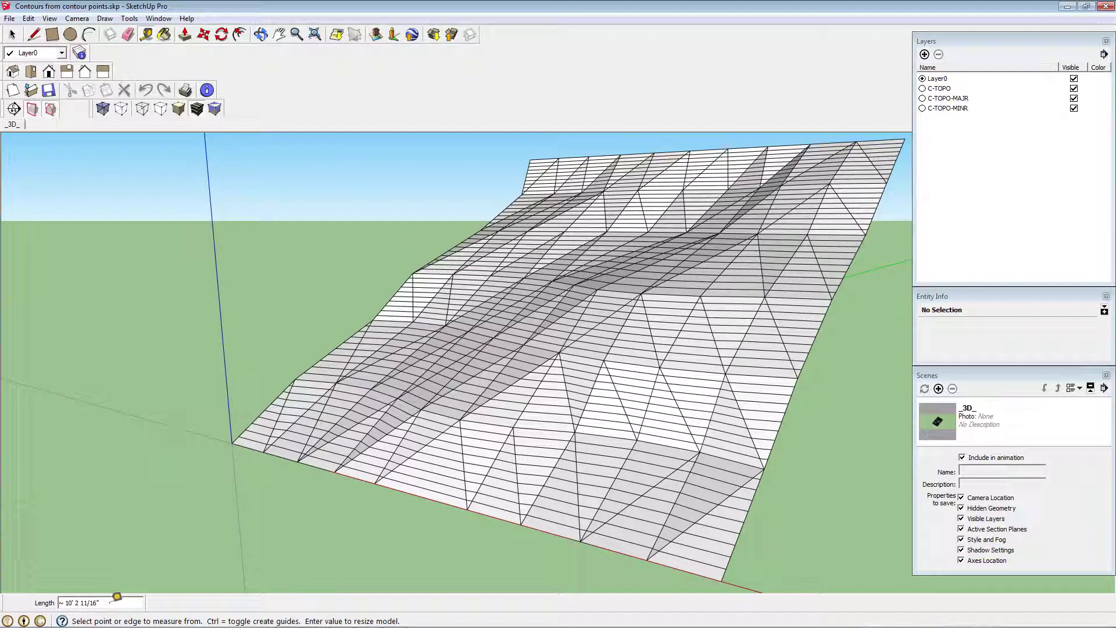
click(336, 381)
click(369, 377)
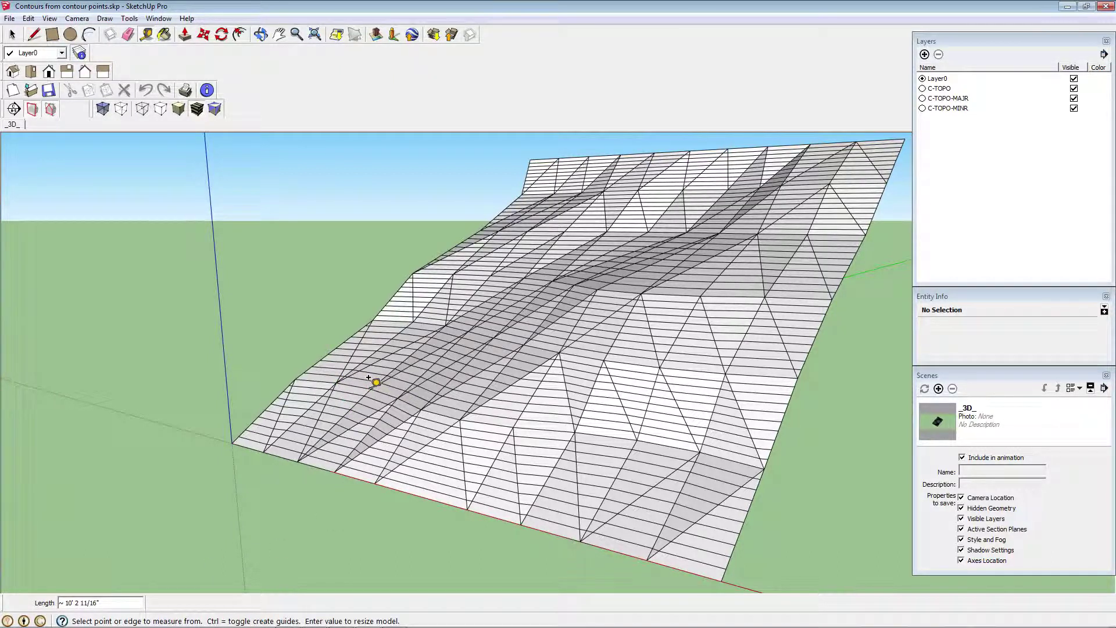
click(391, 381)
click(401, 388)
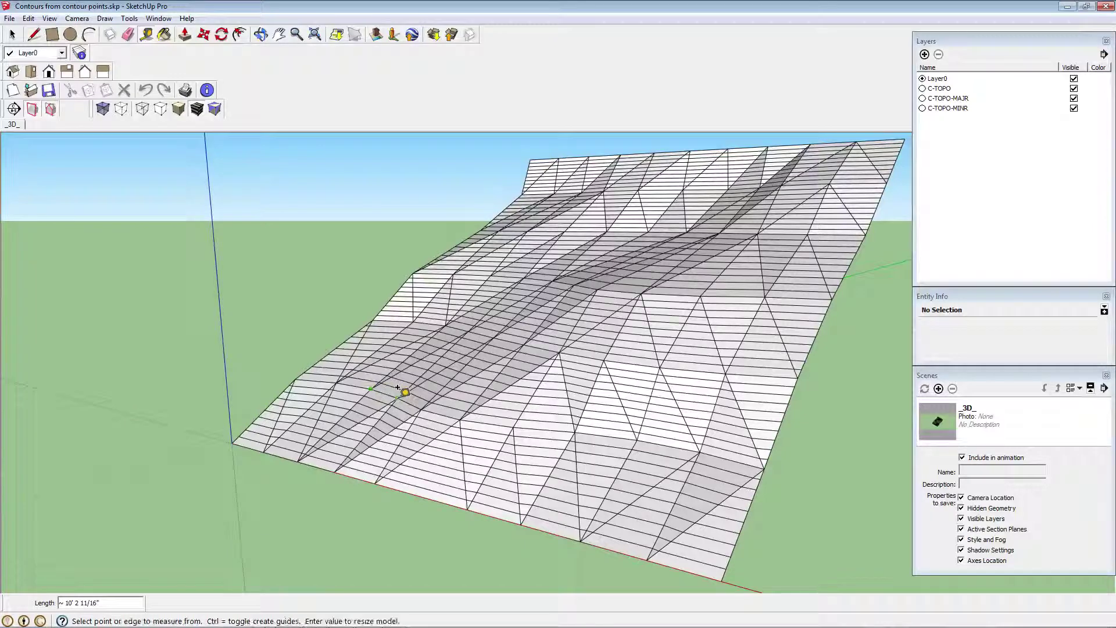
click(399, 388)
click(424, 397)
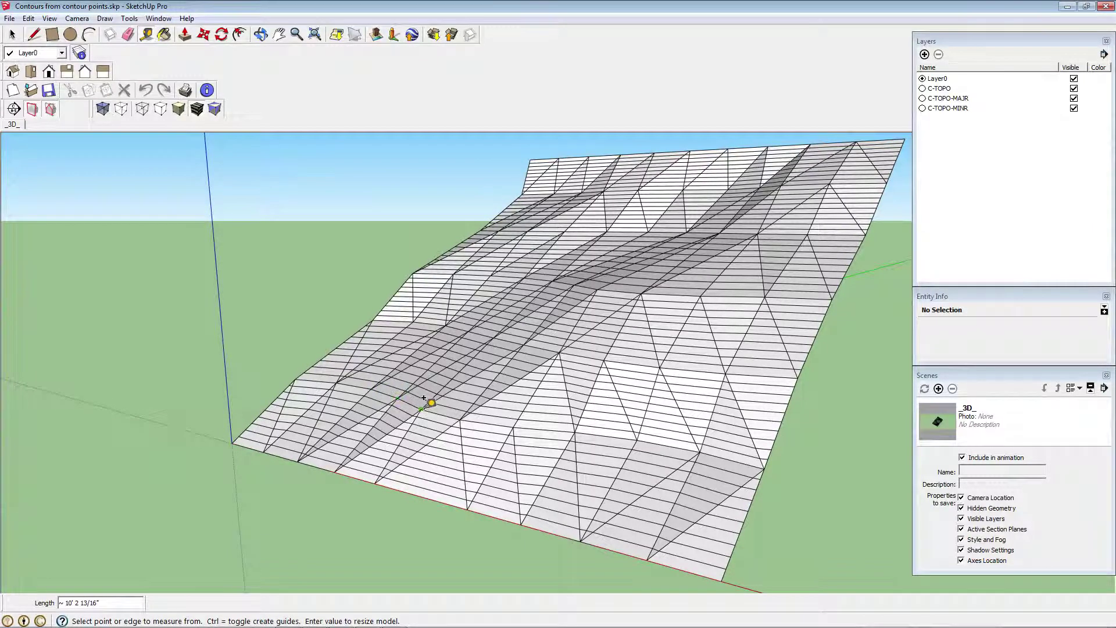
click(426, 396)
click(458, 402)
Reopen Contours from contour lines.skp and tape-measure its first contour gap.
click(10, 18)
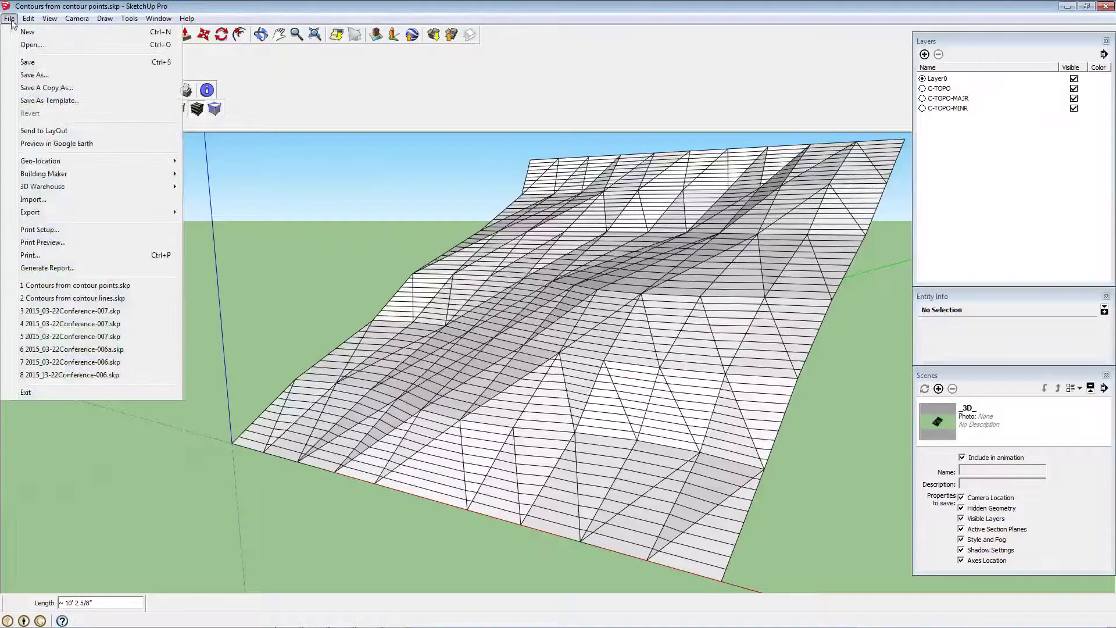
click(90, 293)
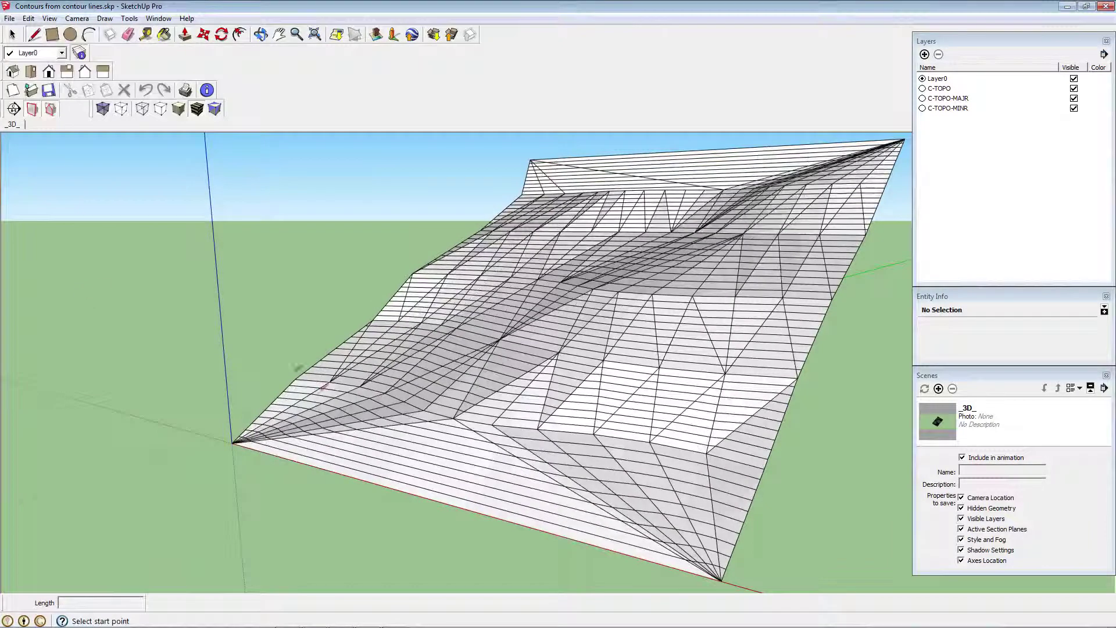
click(147, 34)
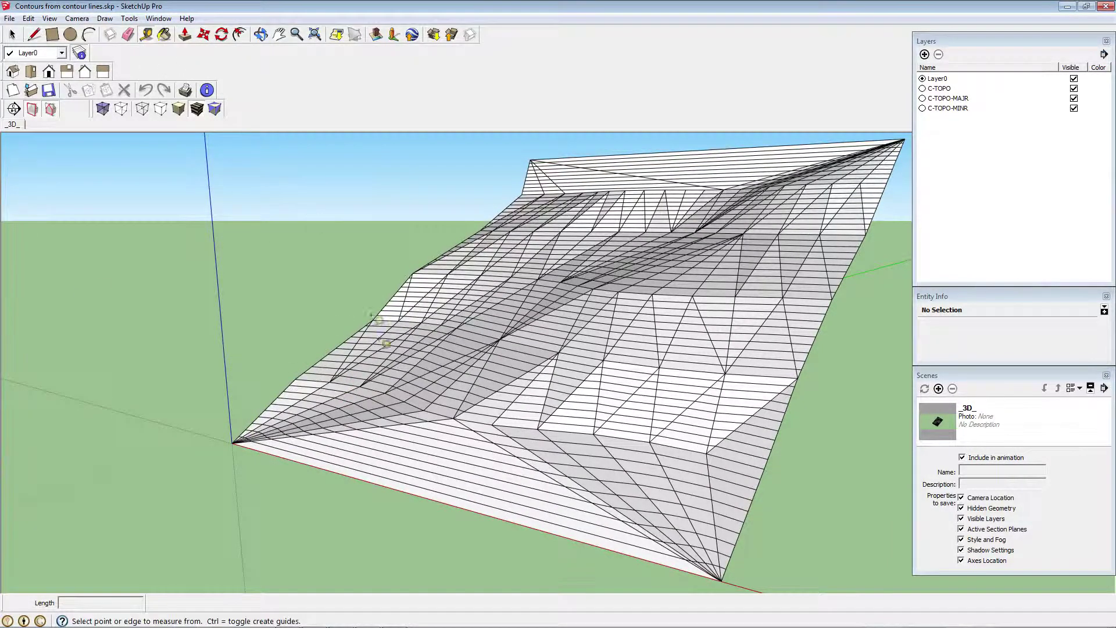
click(295, 378)
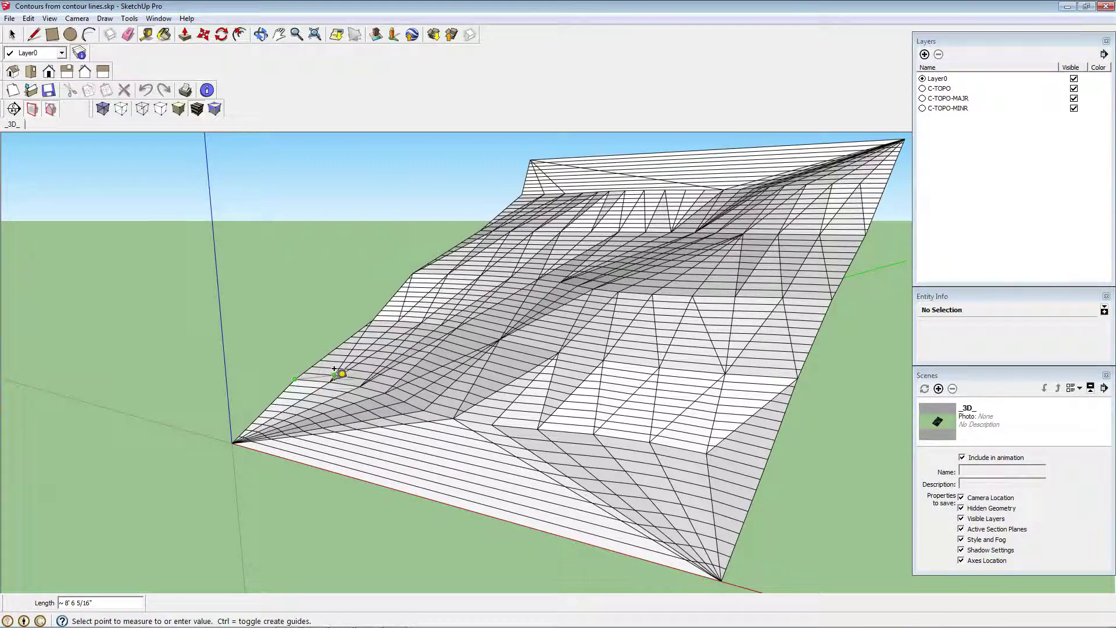
click(334, 370)
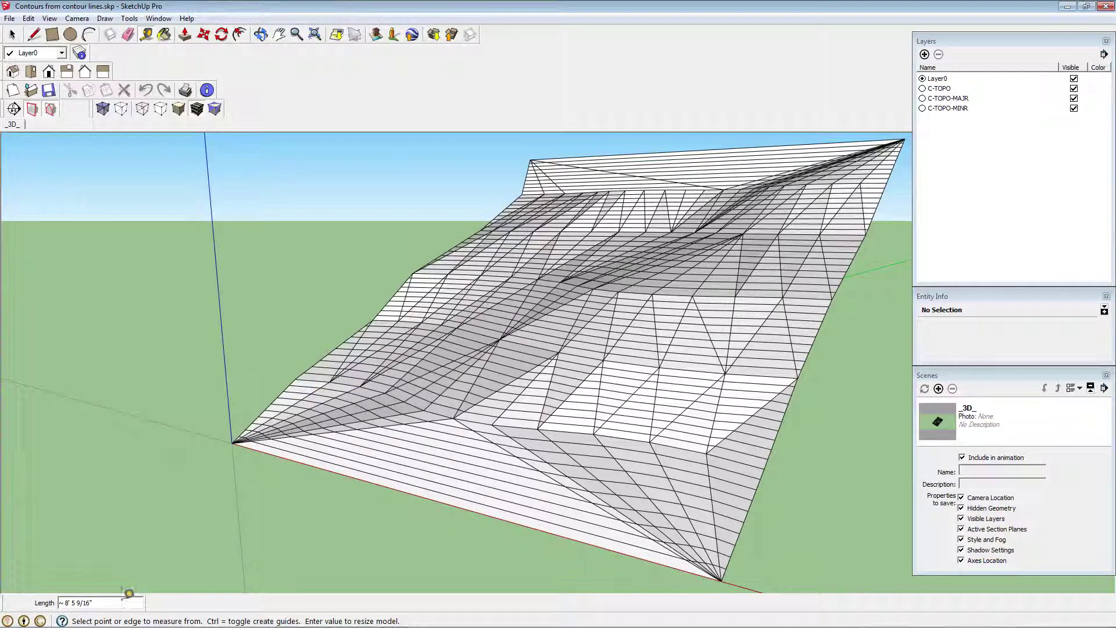
Measure the remaining contour gaps, roughly 8' 6" down to 7' 11", zooming to inspect.
click(337, 379)
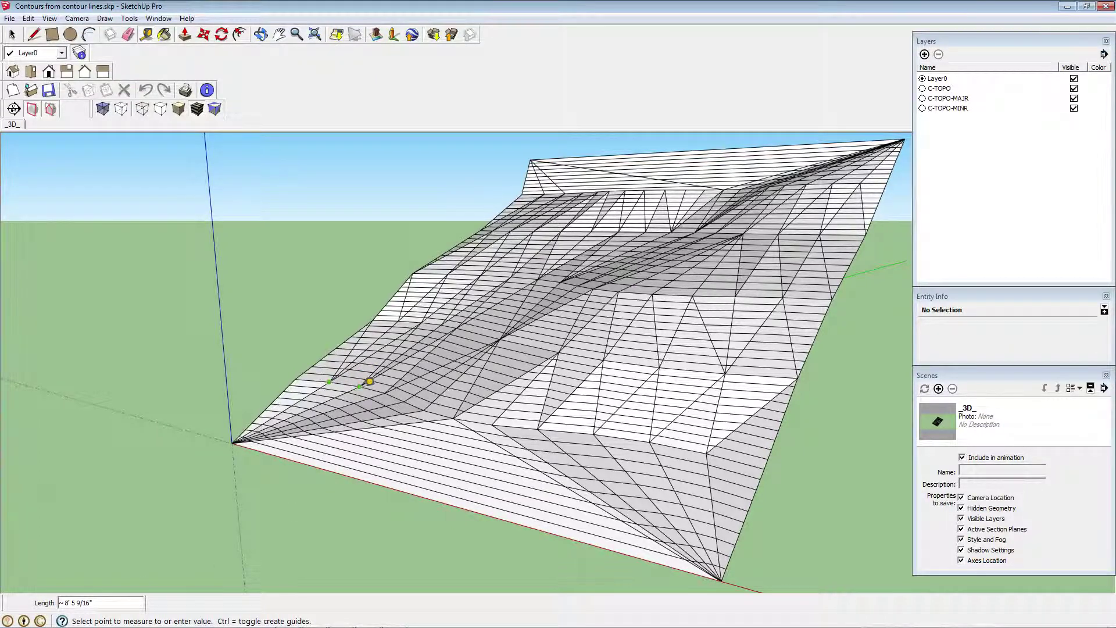
click(363, 378)
click(362, 376)
click(383, 382)
click(392, 387)
click(409, 394)
click(411, 394)
click(421, 396)
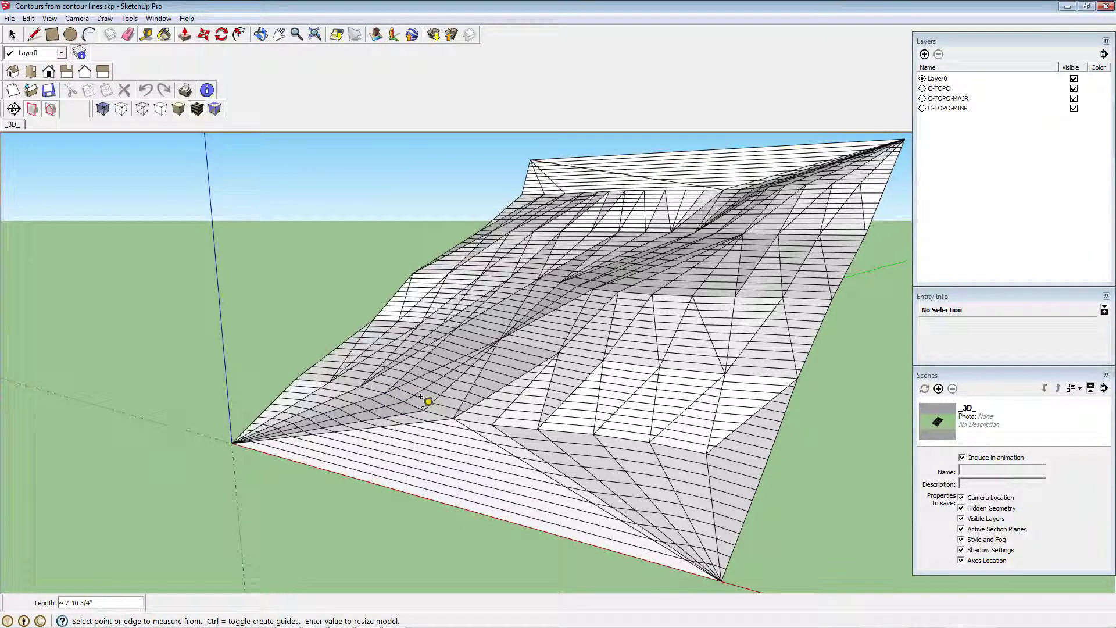
scroll(433, 410, up, 4)
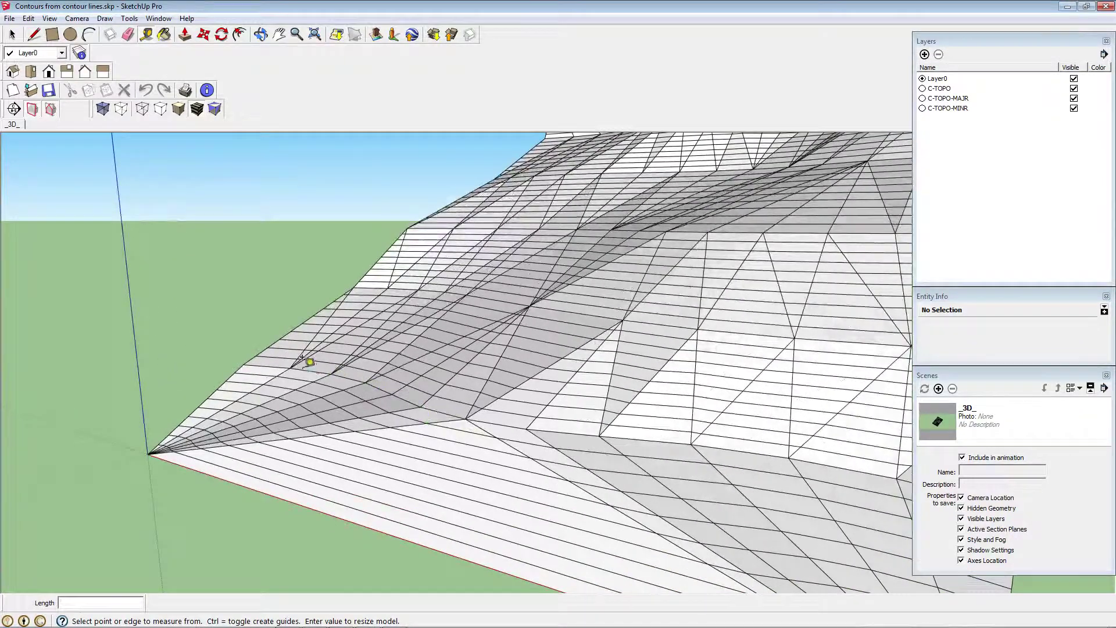
scroll(344, 394, down, 1)
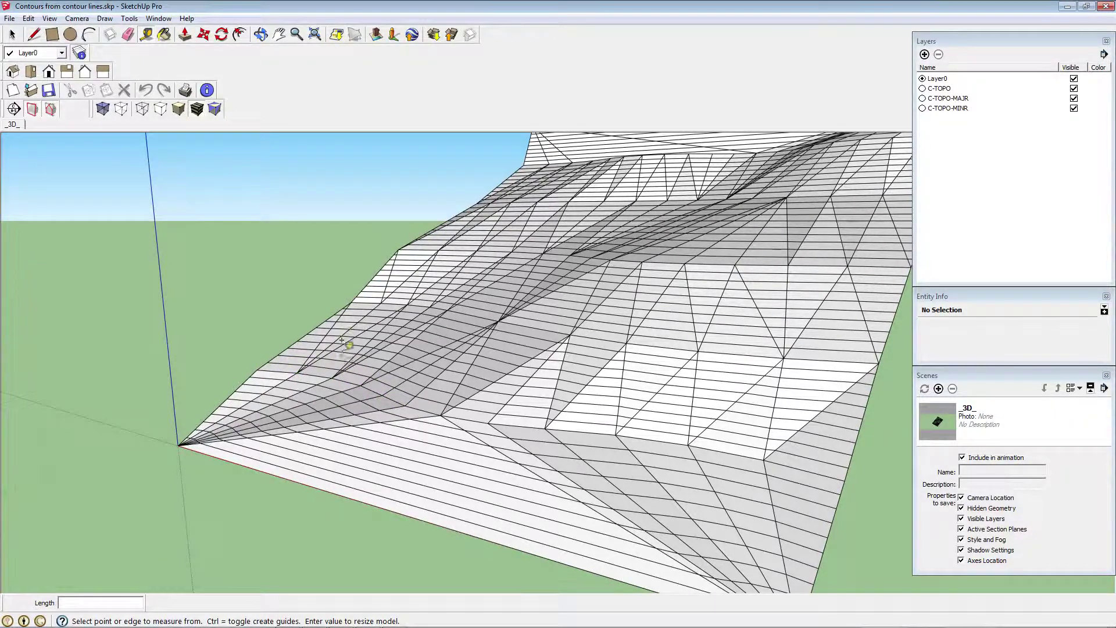
scroll(262, 374, down, 5)
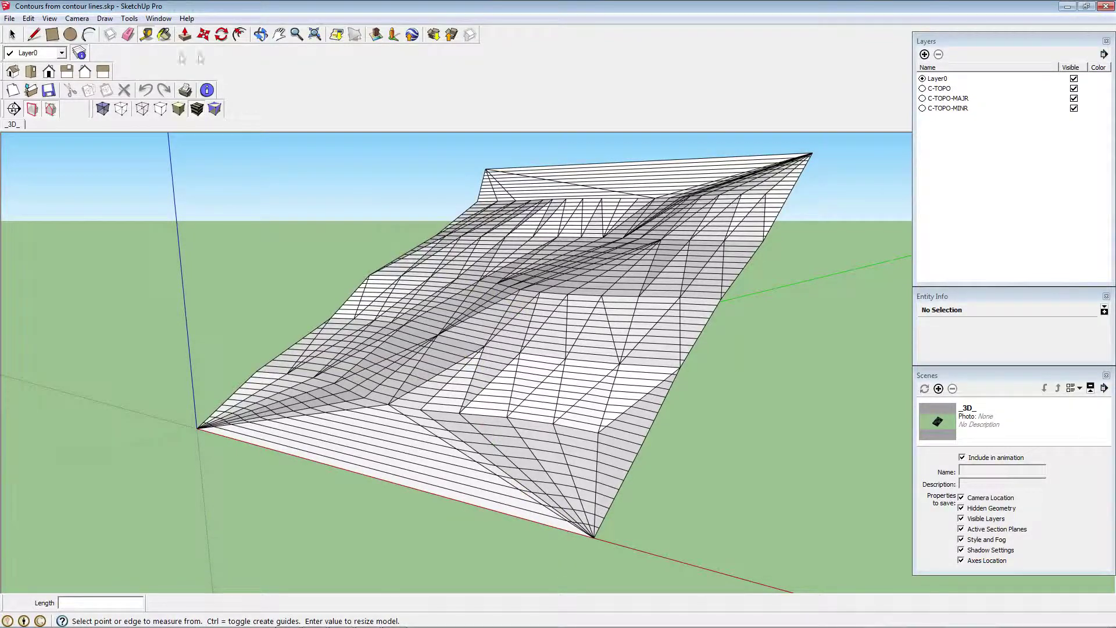
click(261, 34)
drag(386, 252, 495, 252)
scroll(498, 212, up, 4)
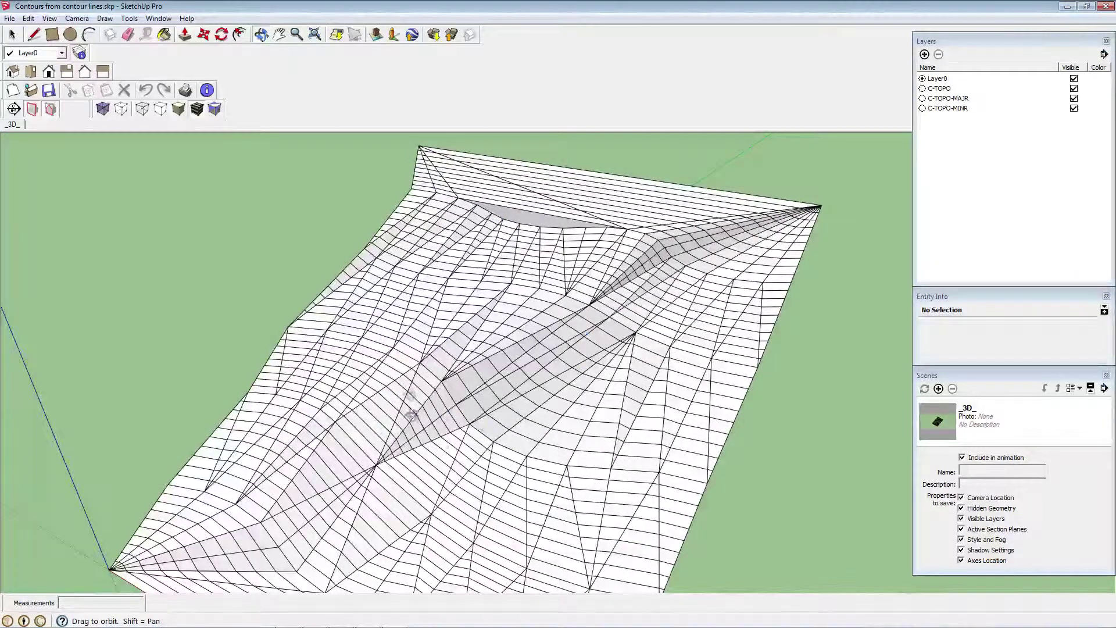
drag(469, 269, 608, 235)
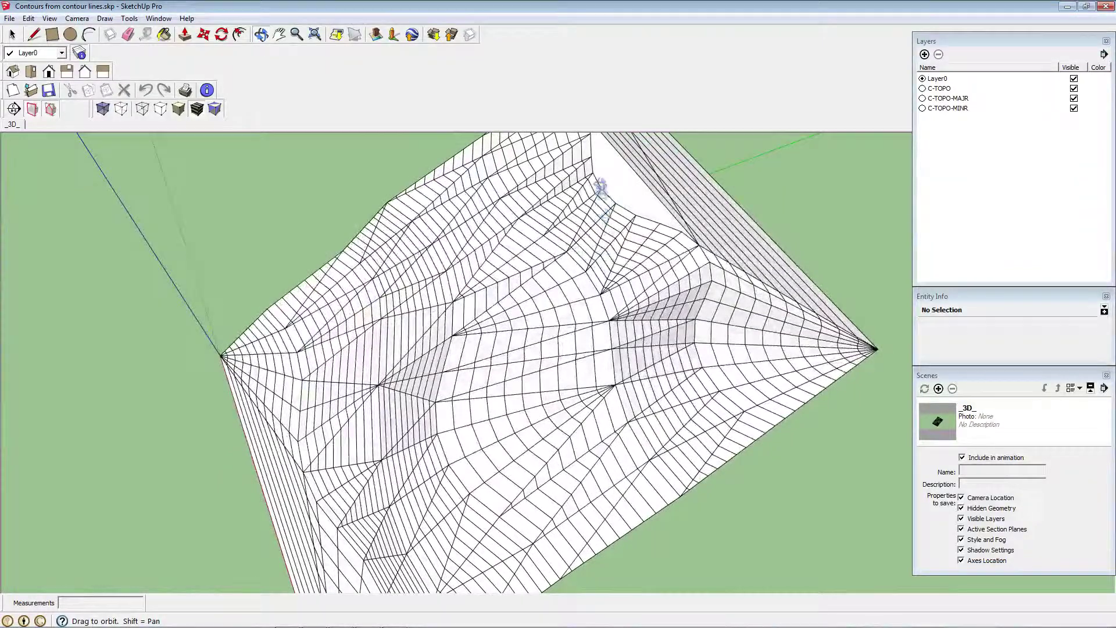
scroll(602, 186, up, 2)
drag(600, 179, 580, 199)
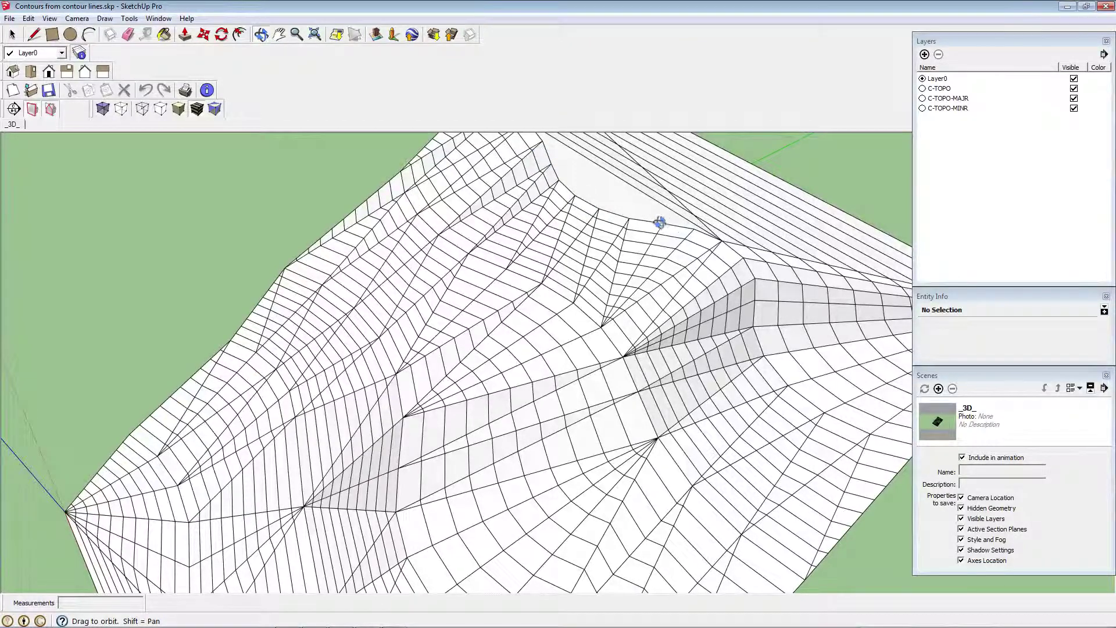
scroll(580, 259, down, 4)
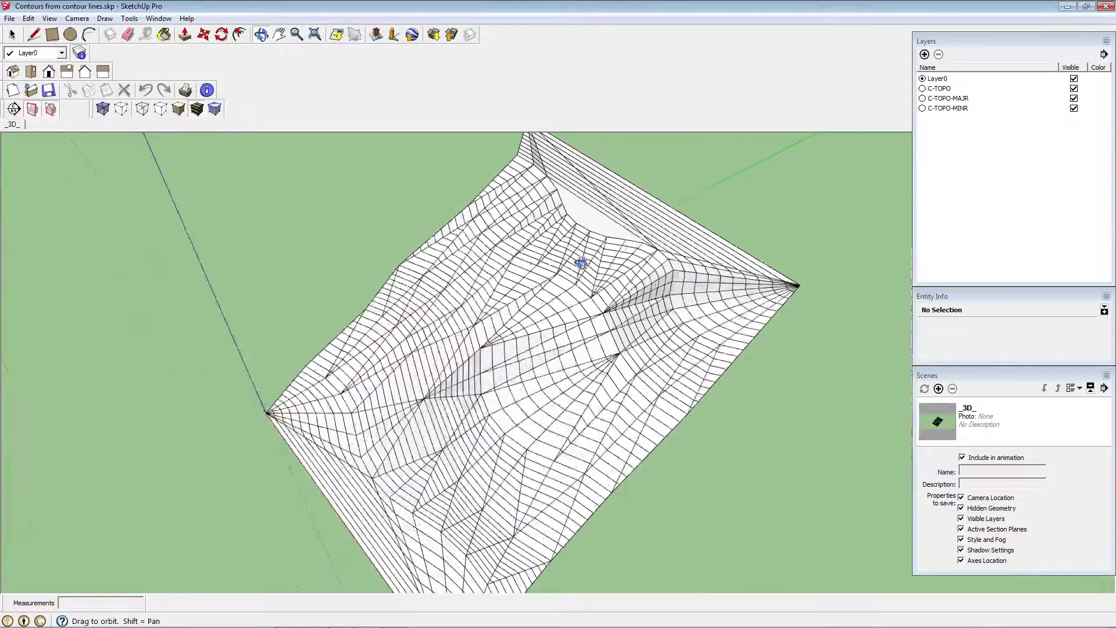
drag(598, 334, 695, 281)
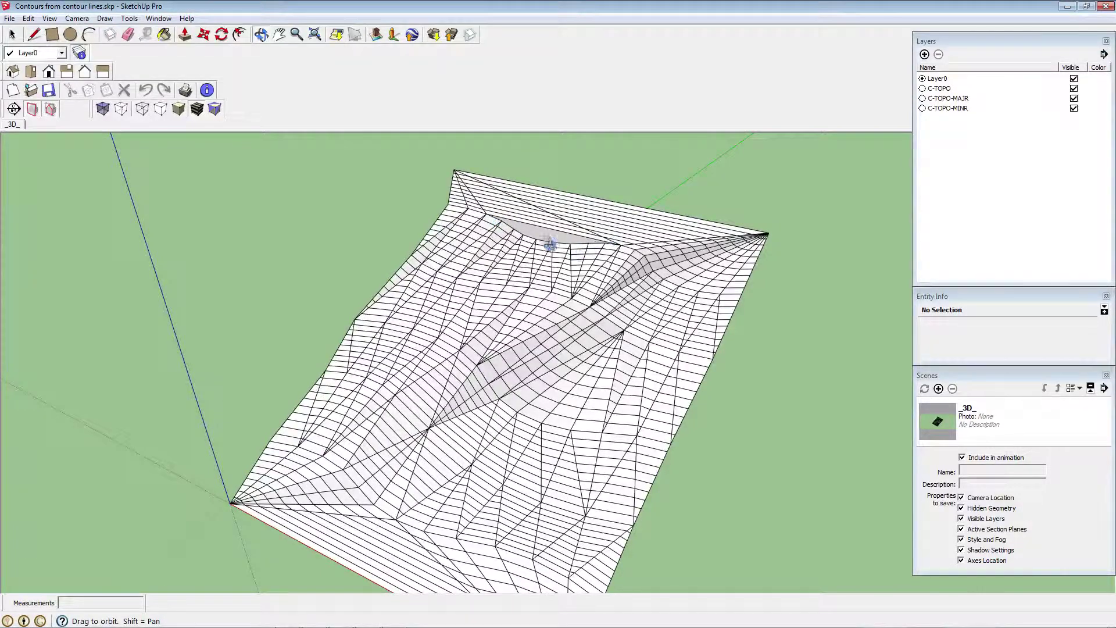
drag(556, 242, 500, 353)
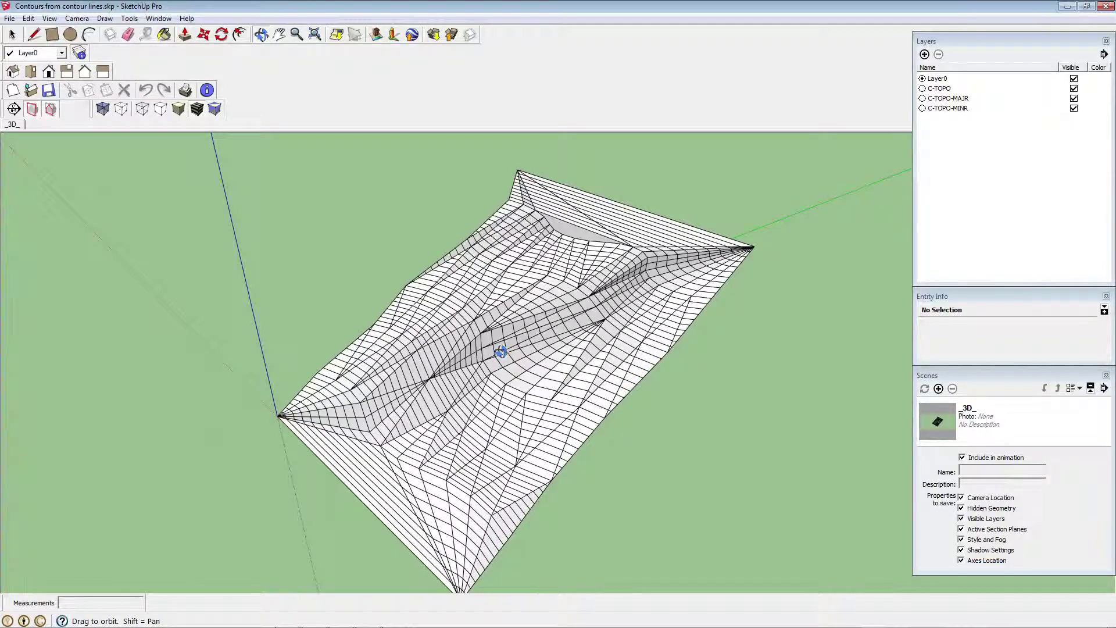
drag(500, 353, 535, 356)
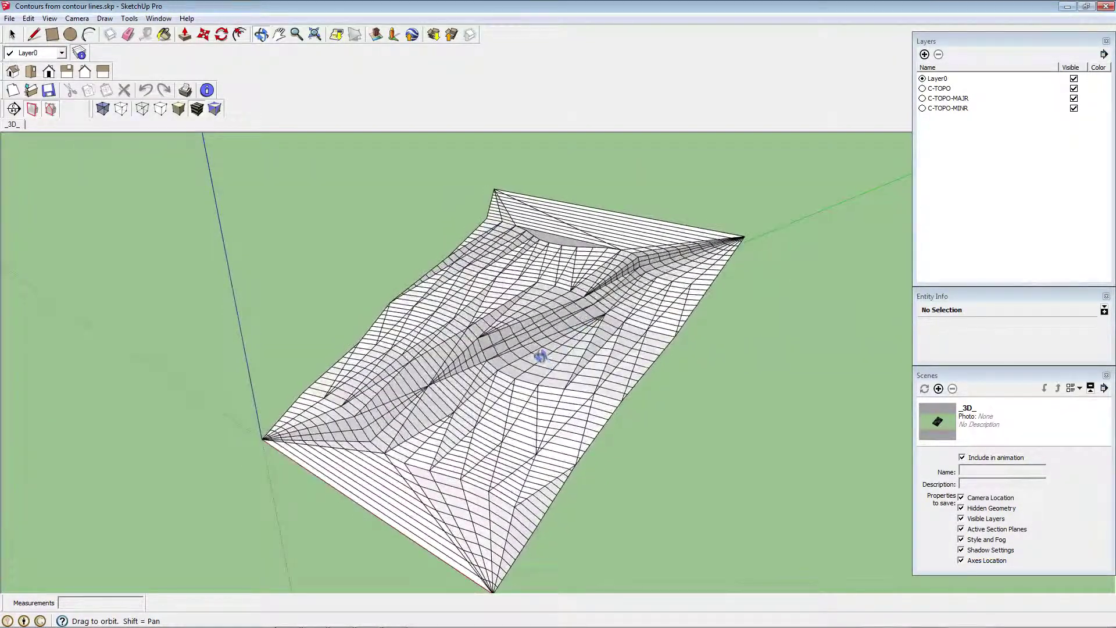